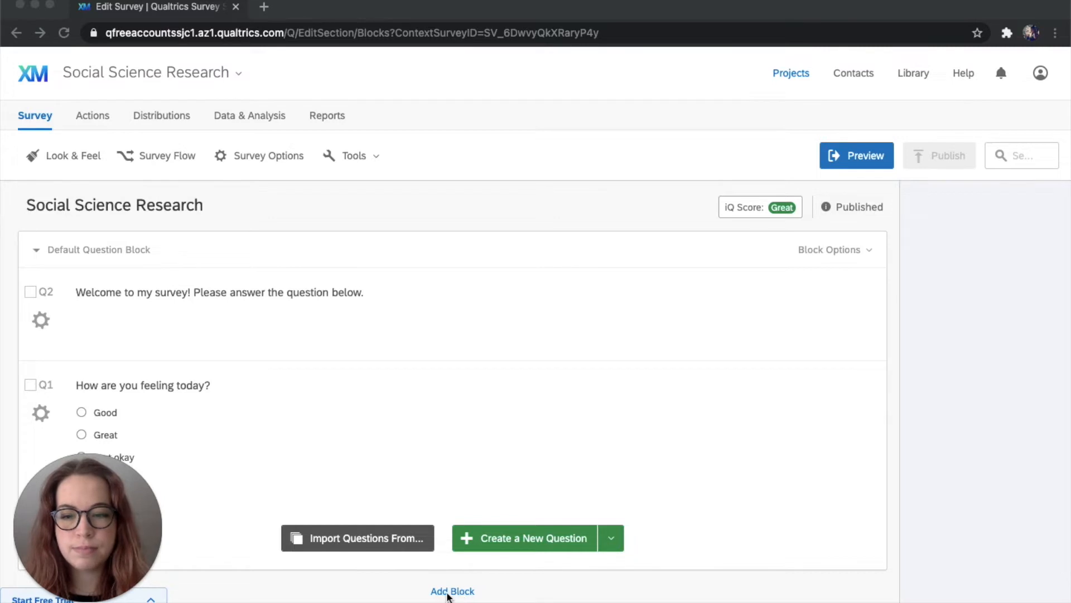
- Add a new block to the survey and move it above the Default Question Block
left_click(450, 591)
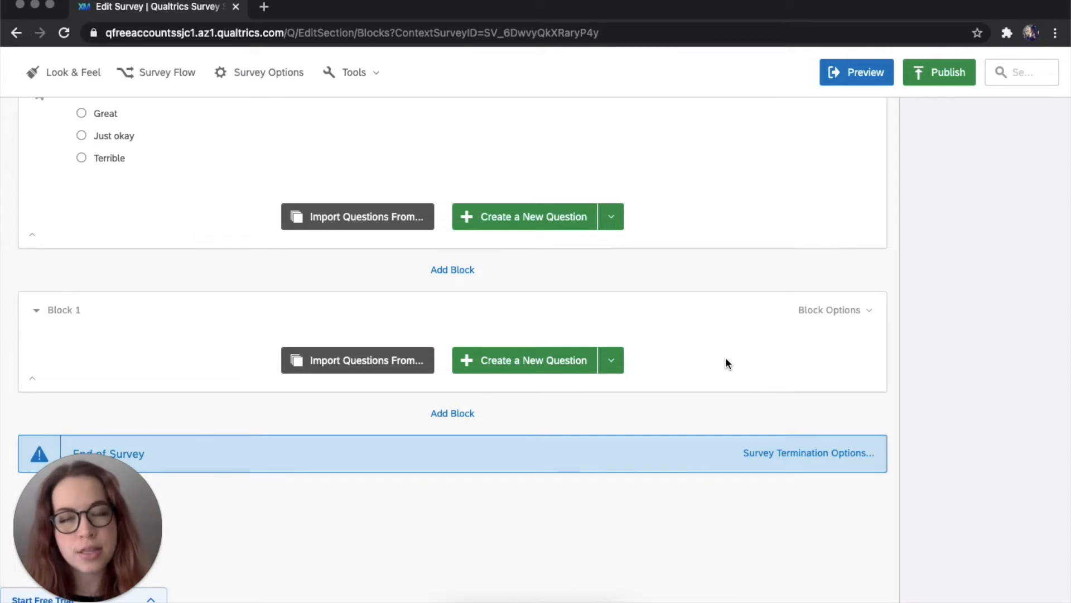
left_click(853, 312)
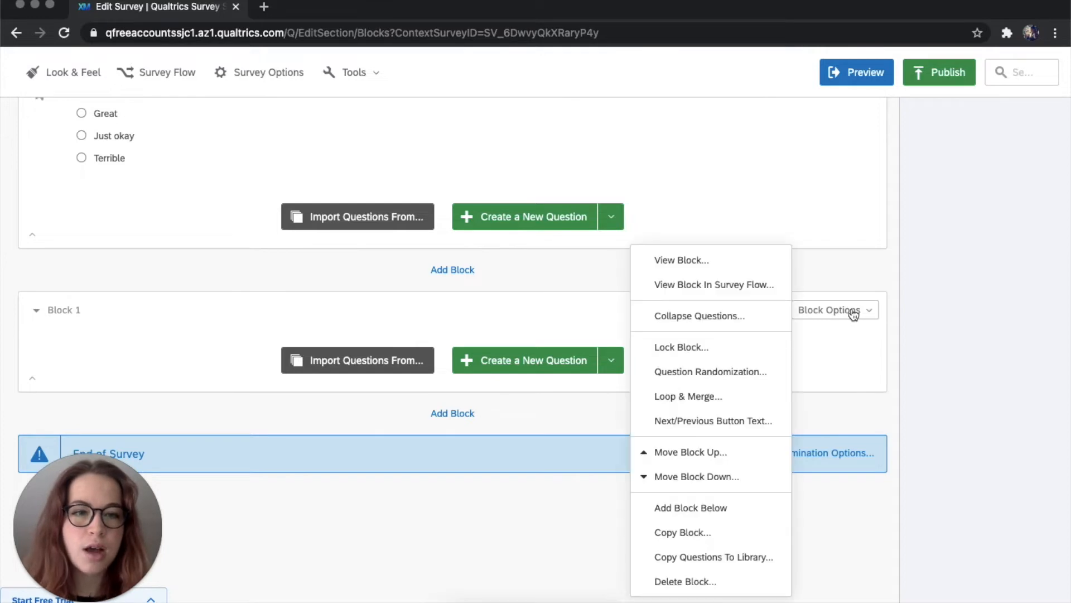
left_click(710, 454)
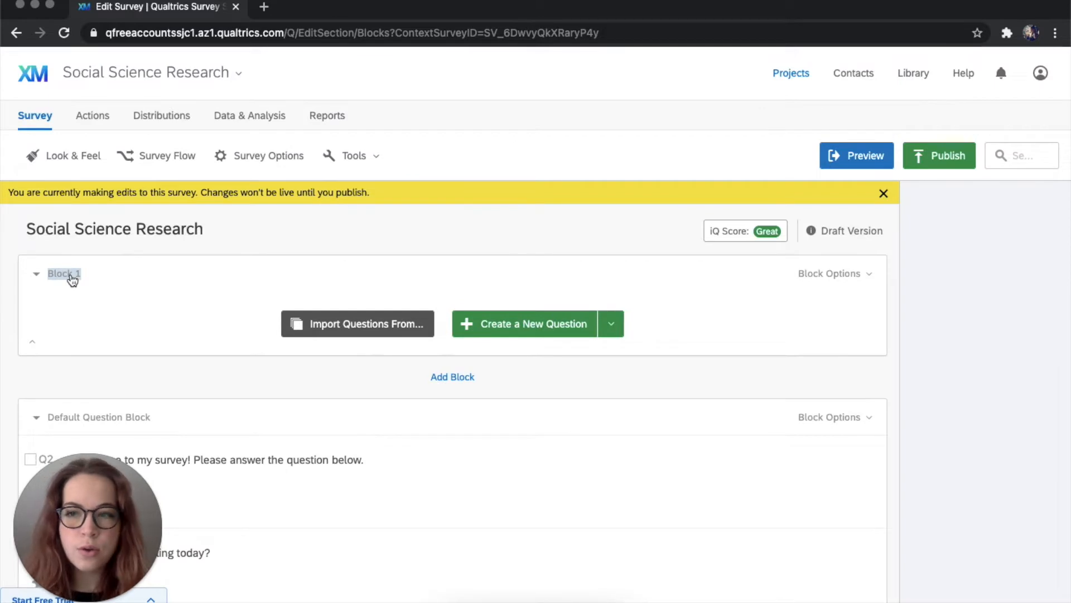
- Rename the new first block as "Eligibility Screening"
left_click(72, 277)
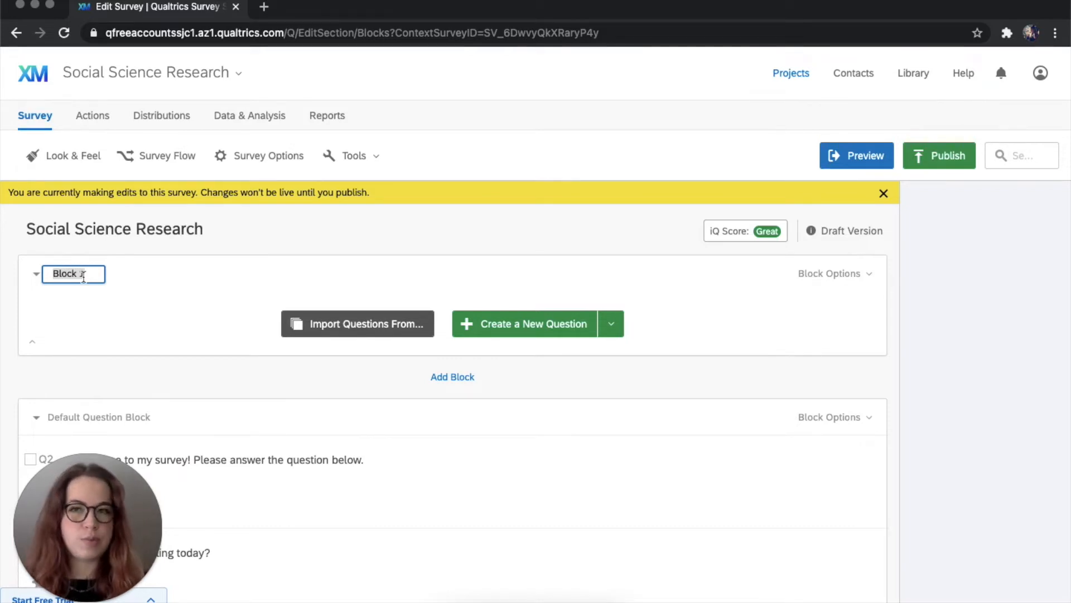
type("Eli")
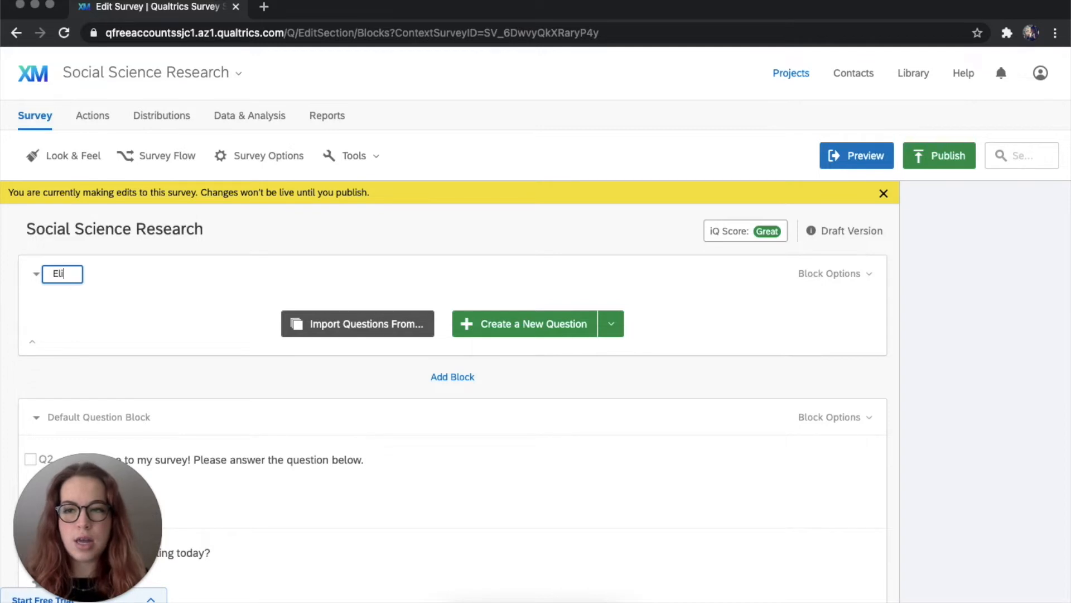
type("gibil")
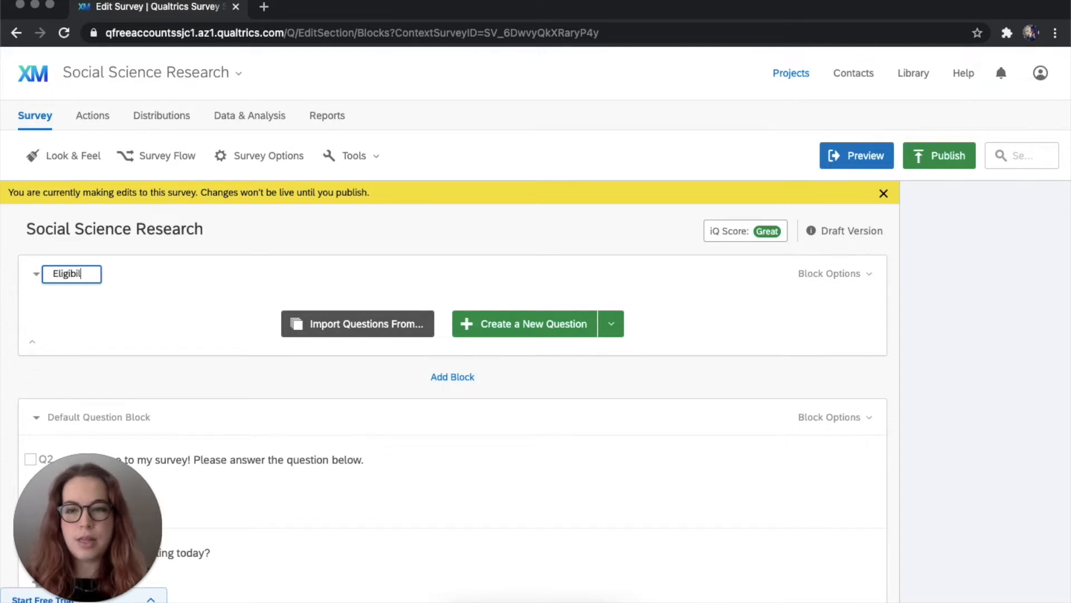
type("ity Scr")
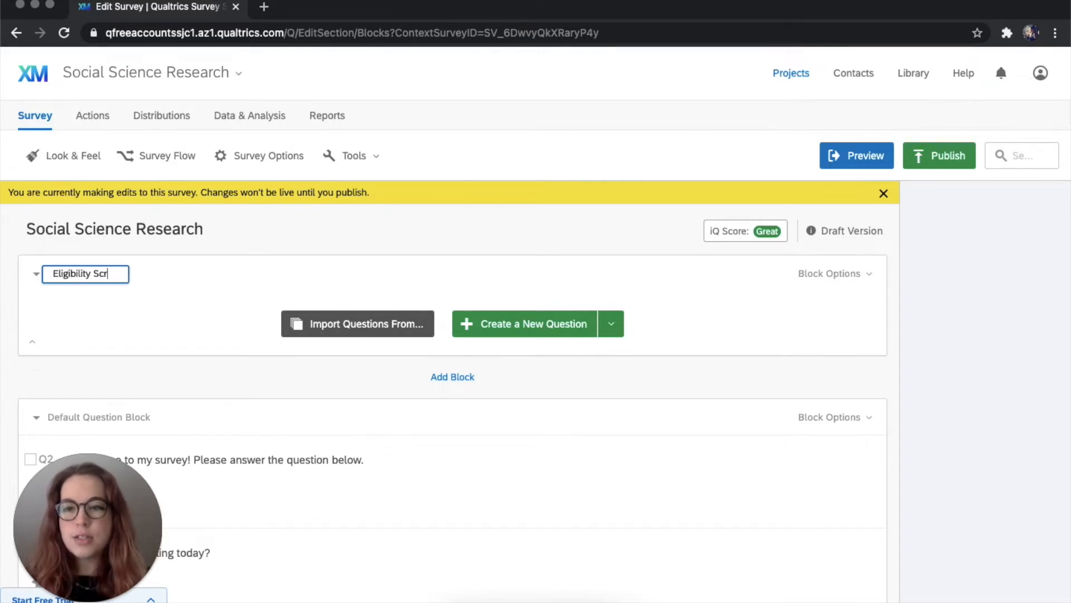
type("eening")
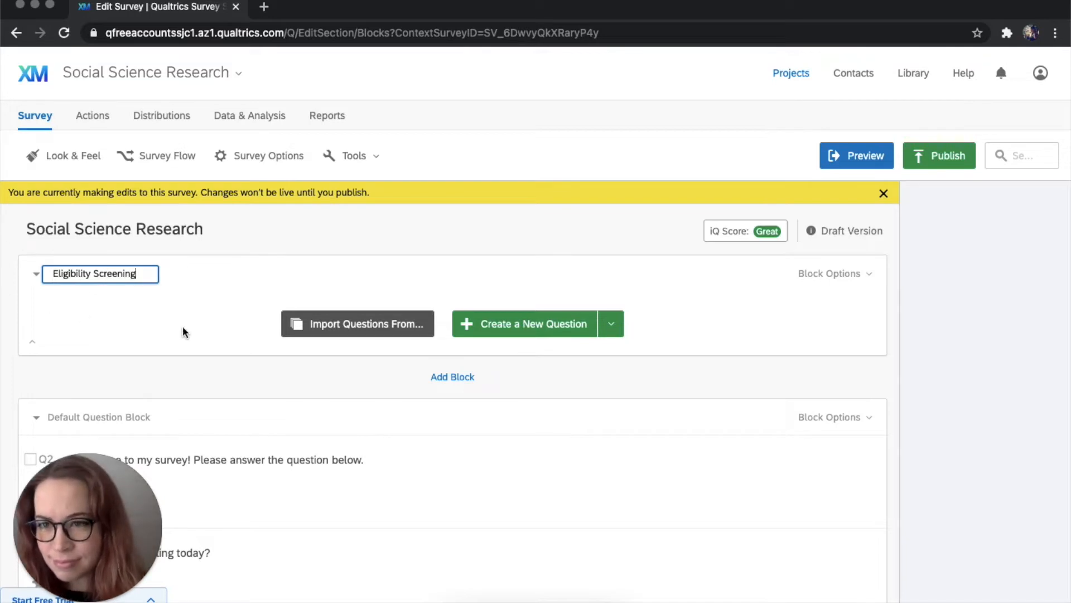
left_click(183, 296)
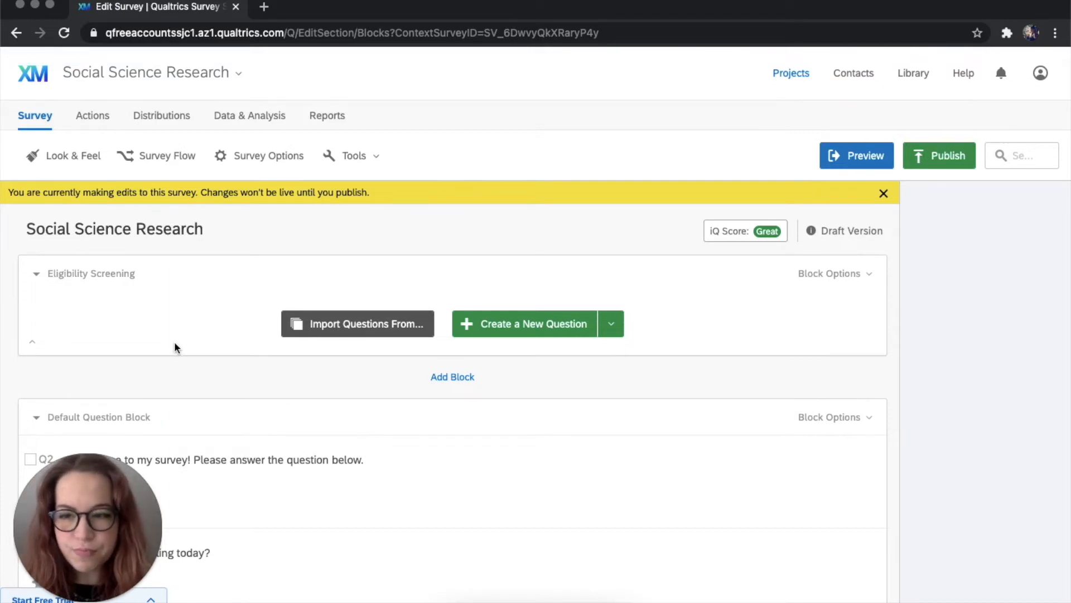
- Add a descriptive text item to the Eligibility Screening block reading "Thank you for your interest in this survey."
left_click(612, 325)
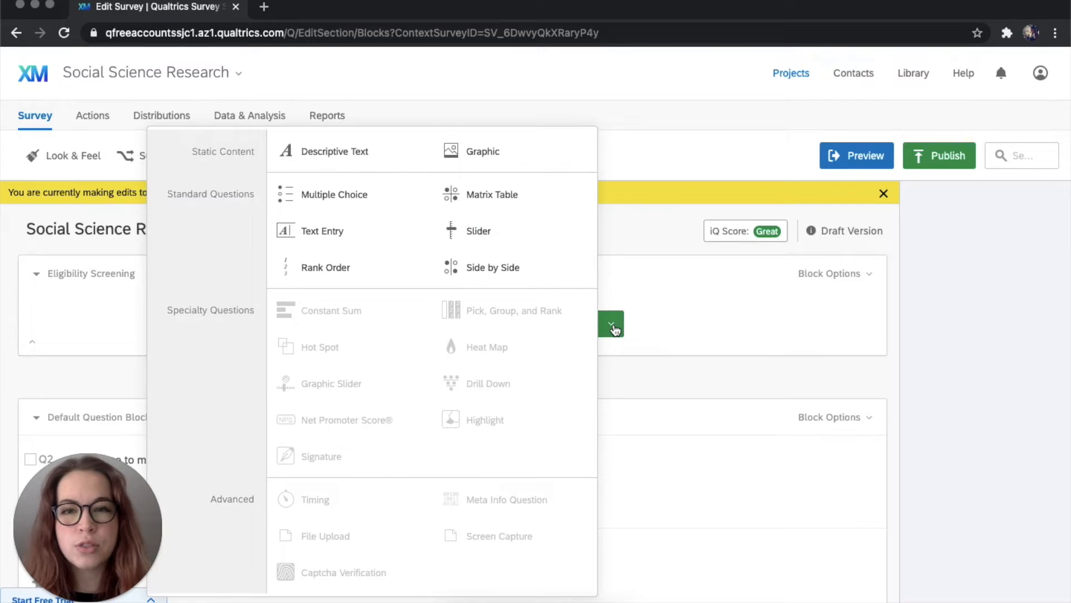
left_click(327, 161)
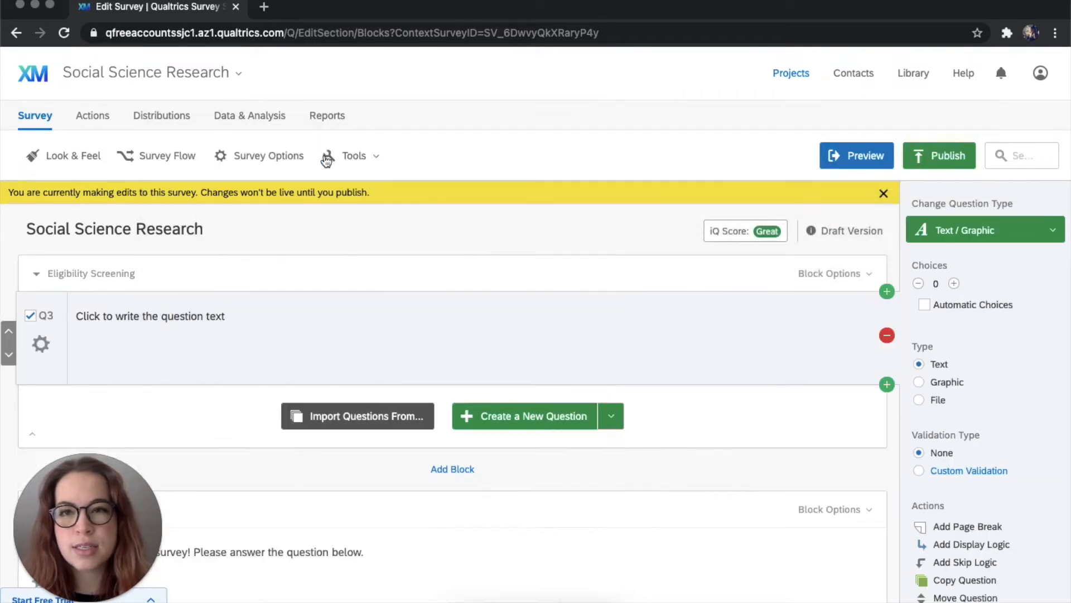
left_click(198, 317)
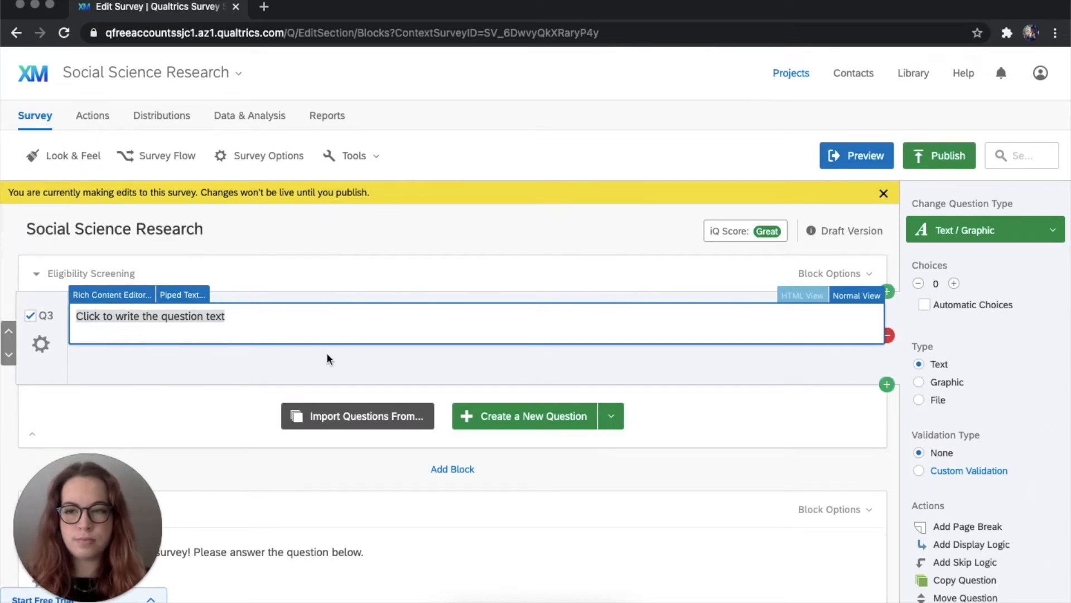
type("Thank you for t")
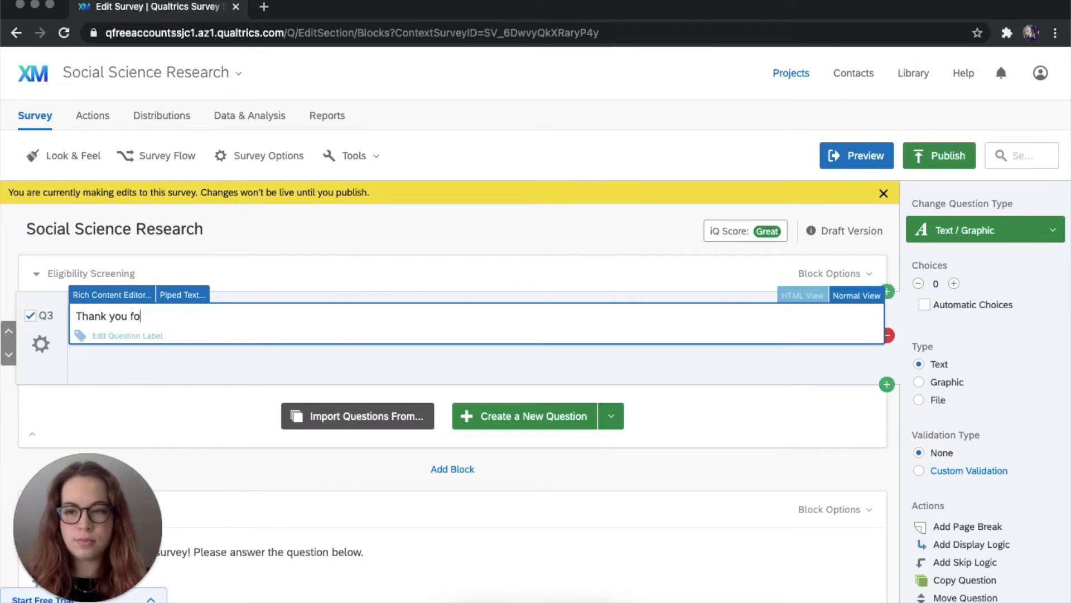
key("BackSpace")
type("your intenr")
key("BackSpace")
key("BackSpace")
type("rest in this S")
key("BackSpace")
type("survey.")
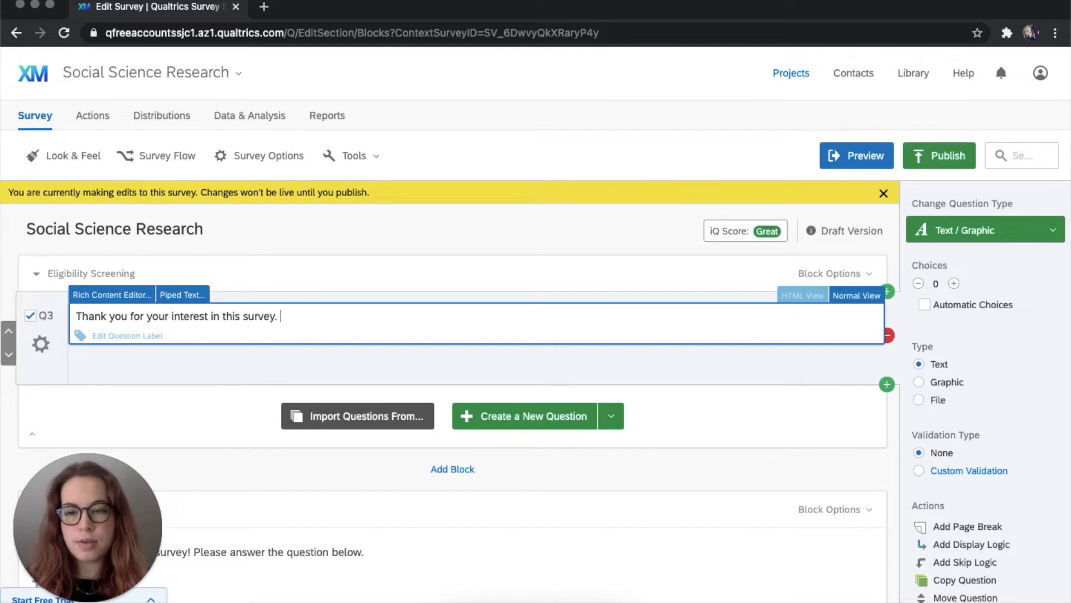
- Append the sentence "To begin, please respond to the following question to determine your eligibility." to the descriptive text
type(" To ben")
type("i")
key("BackSpace")
key("BackSpace")
type("gin, please respond to the following question to detir")
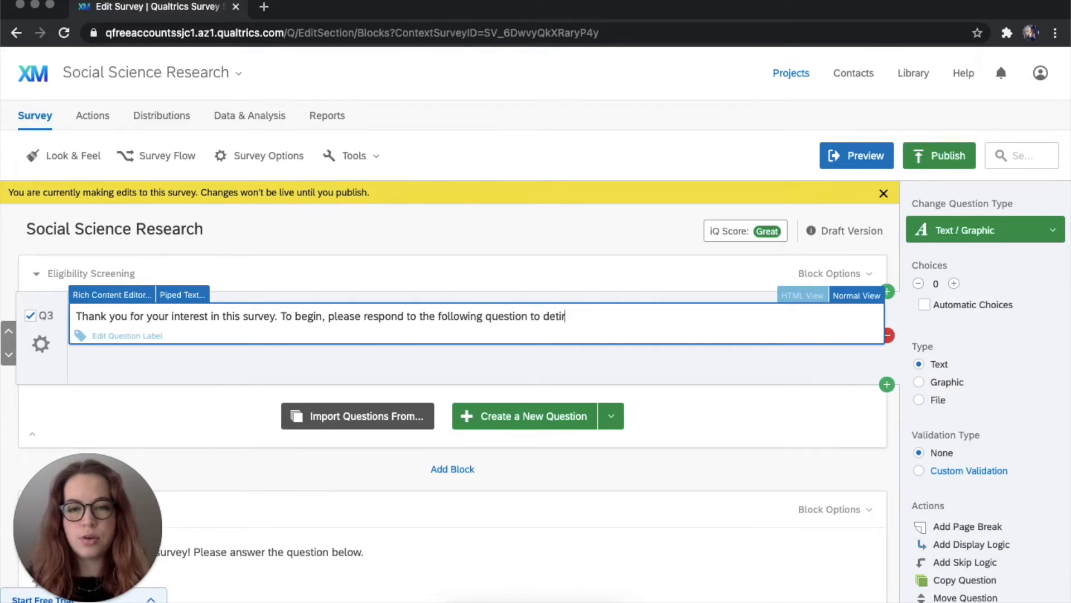
key("BackSpace")
type("ermine your eligibility .")
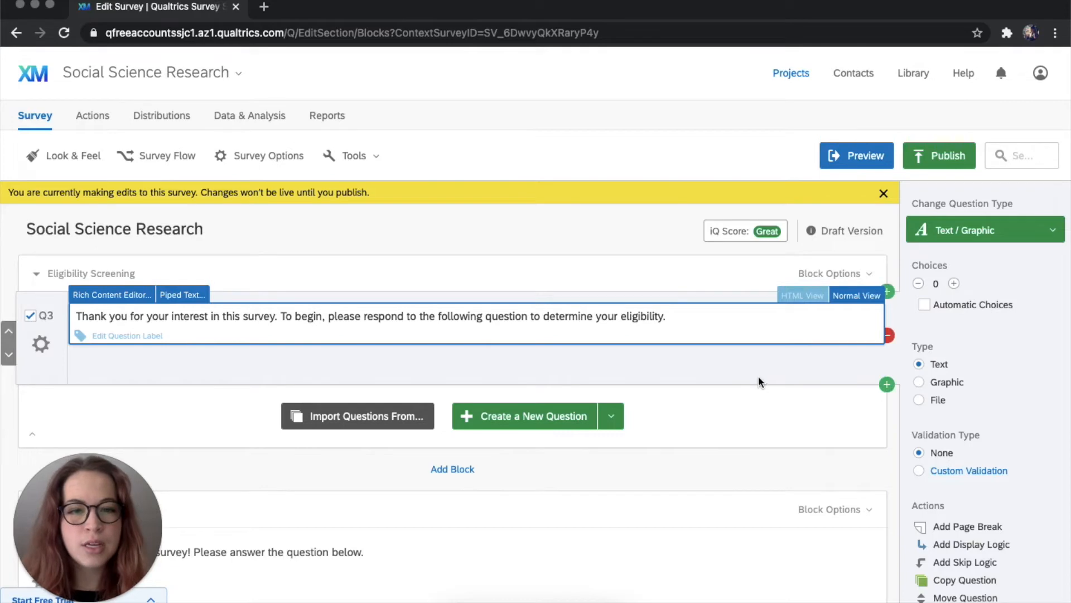
left_click(723, 407)
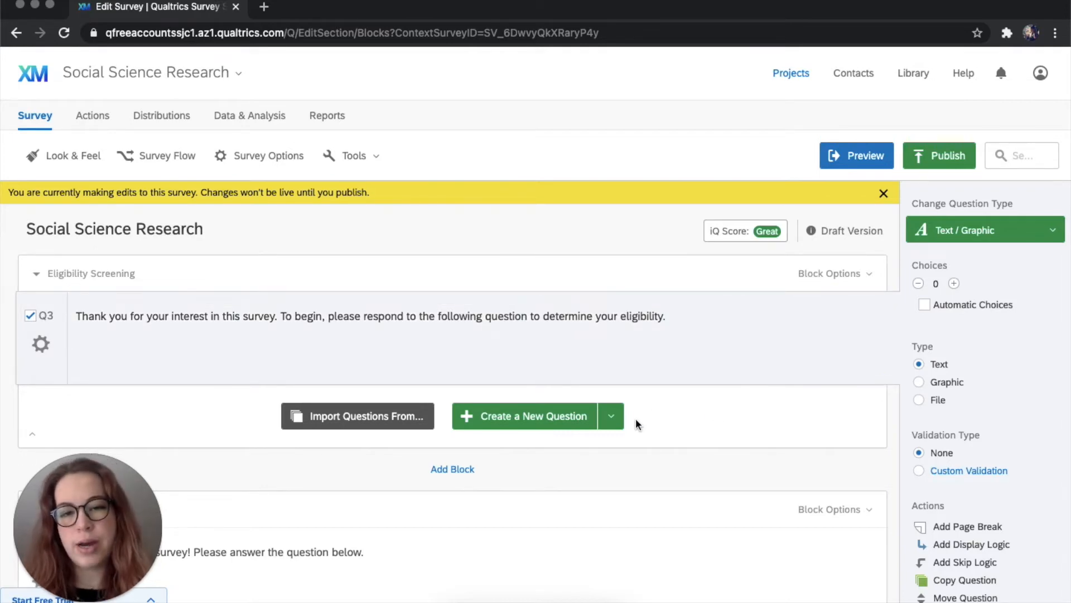
- Add a multiple choice question below the introductory text, asking "What is your age?"
left_click(617, 420)
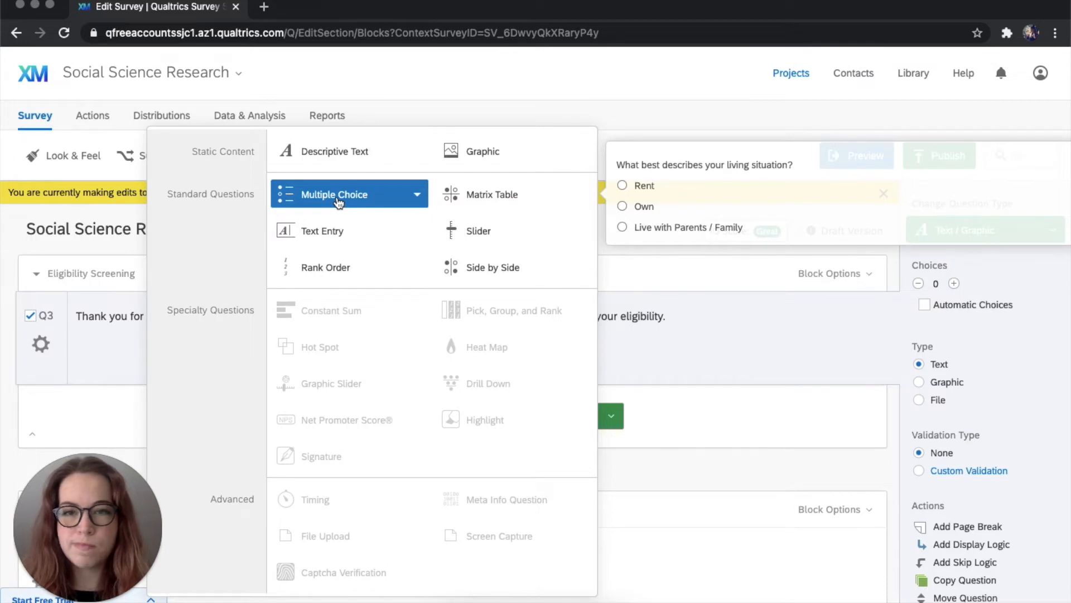
left_click(338, 196)
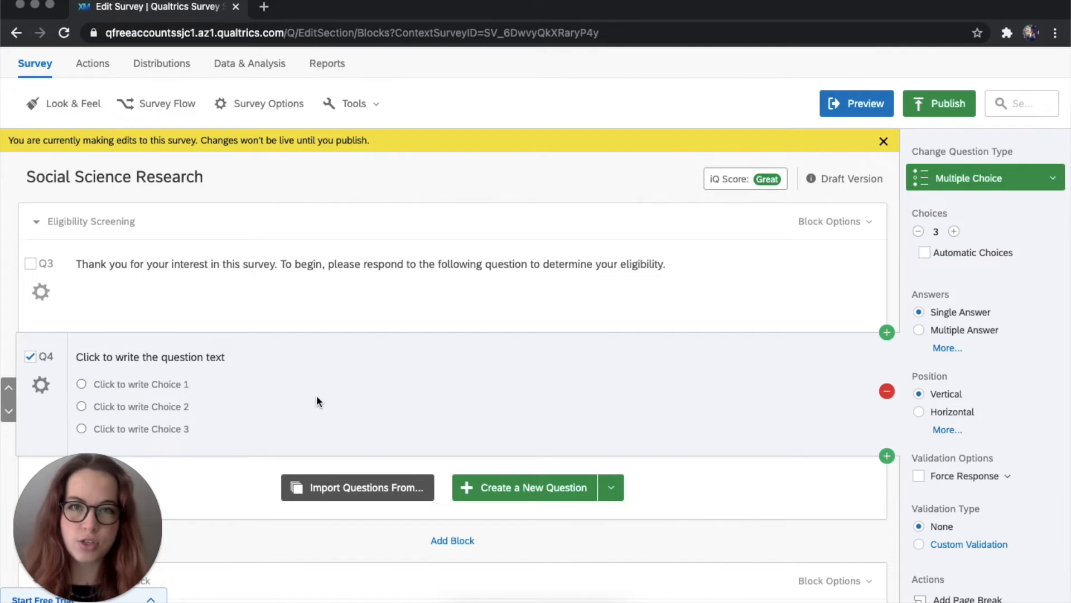
left_click(217, 356)
type("W")
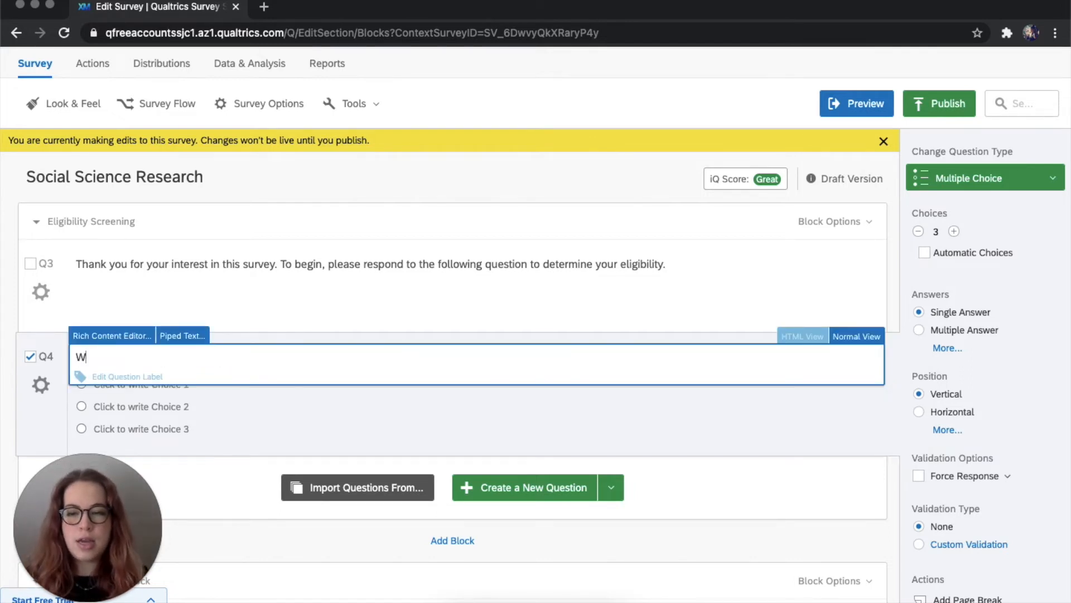
type("hat ")
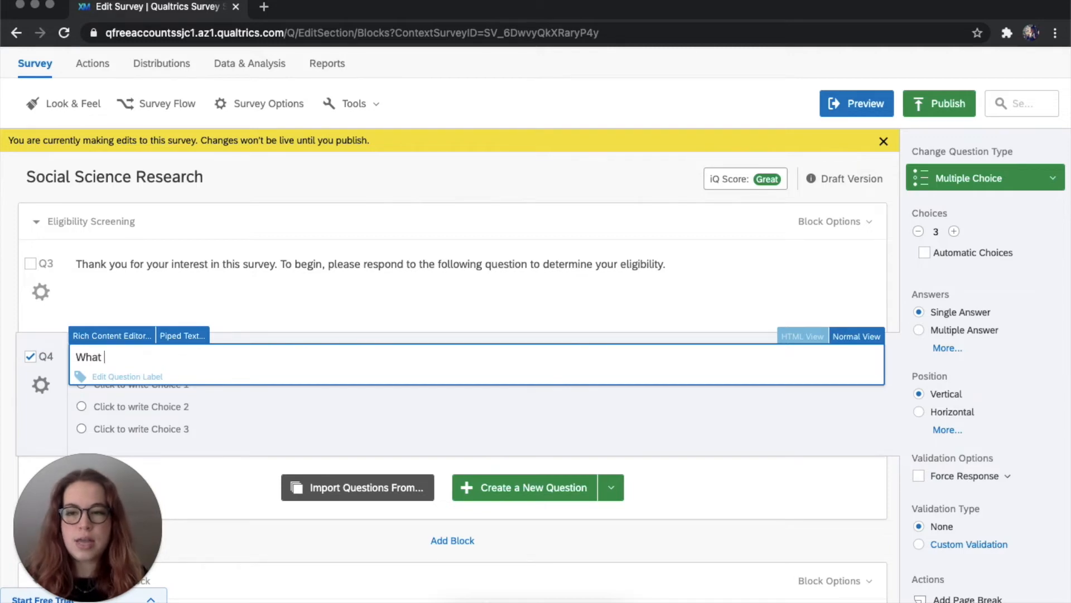
type("is your age")
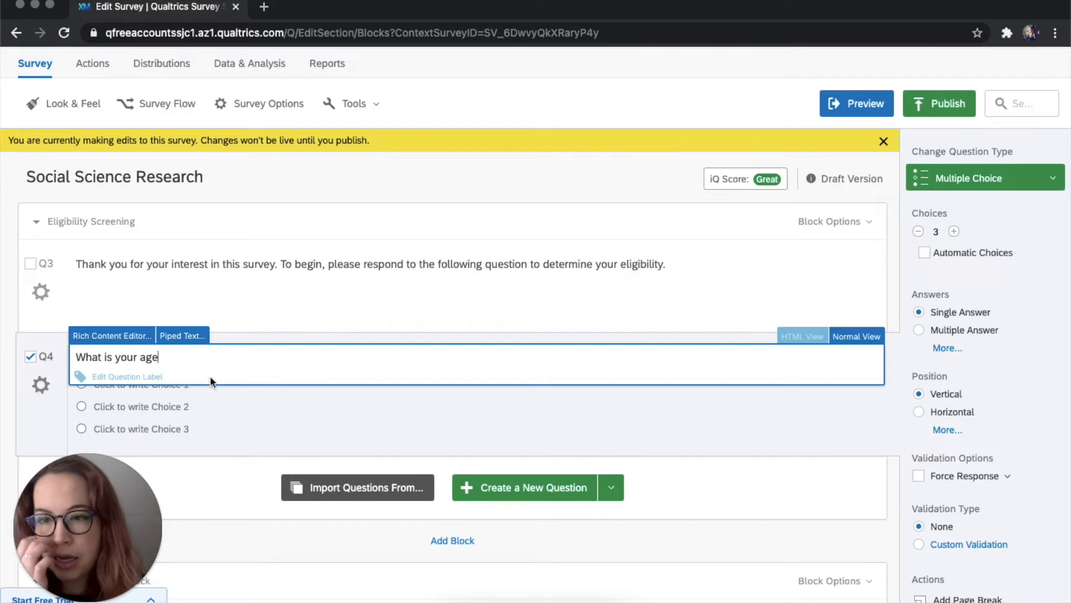
type("?")
left_click(252, 407)
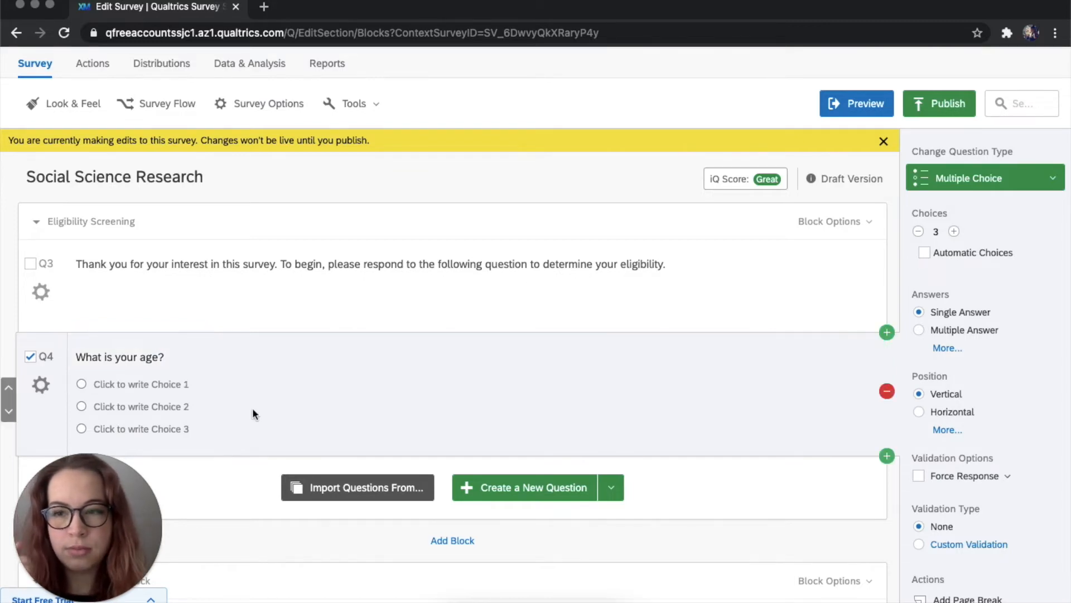
- Fill in the age question's first three answer choices as "Younger than 11", "12 to 14" and "15 to 17"
left_click(162, 385)
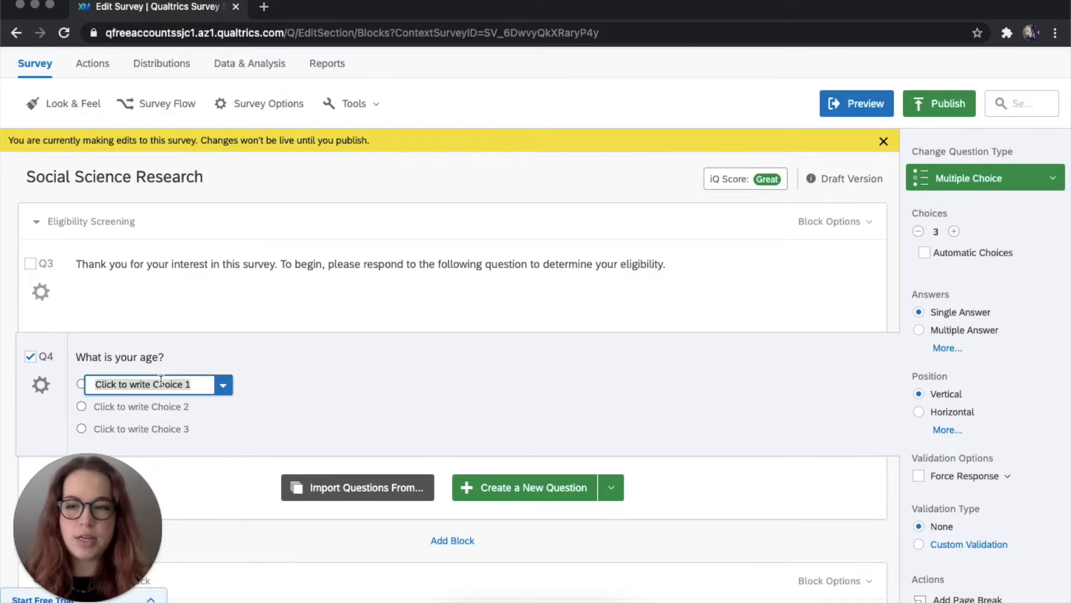
type("Younger than")
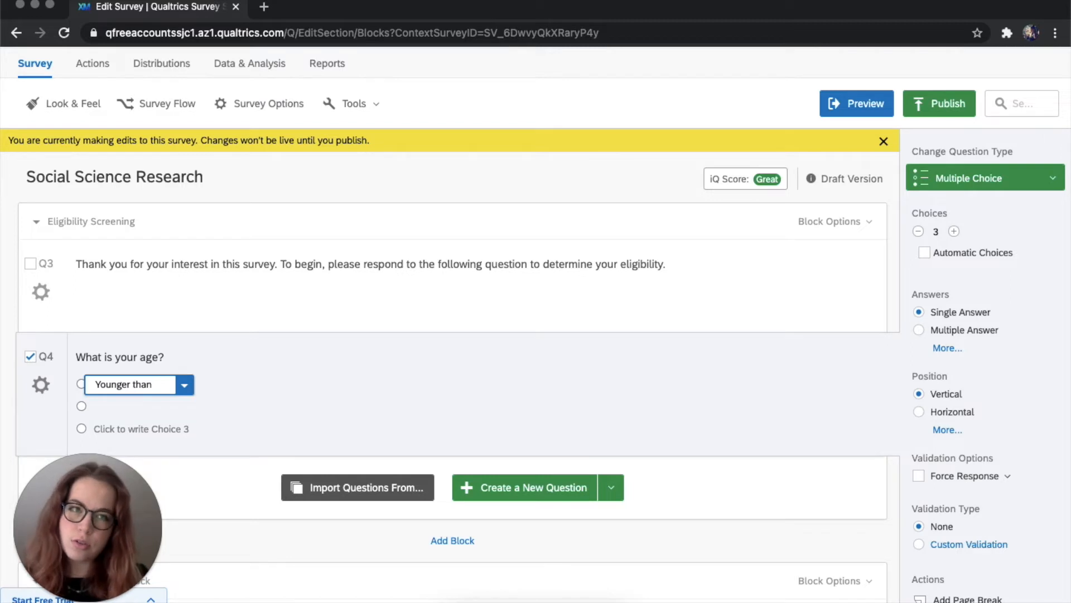
type("11")
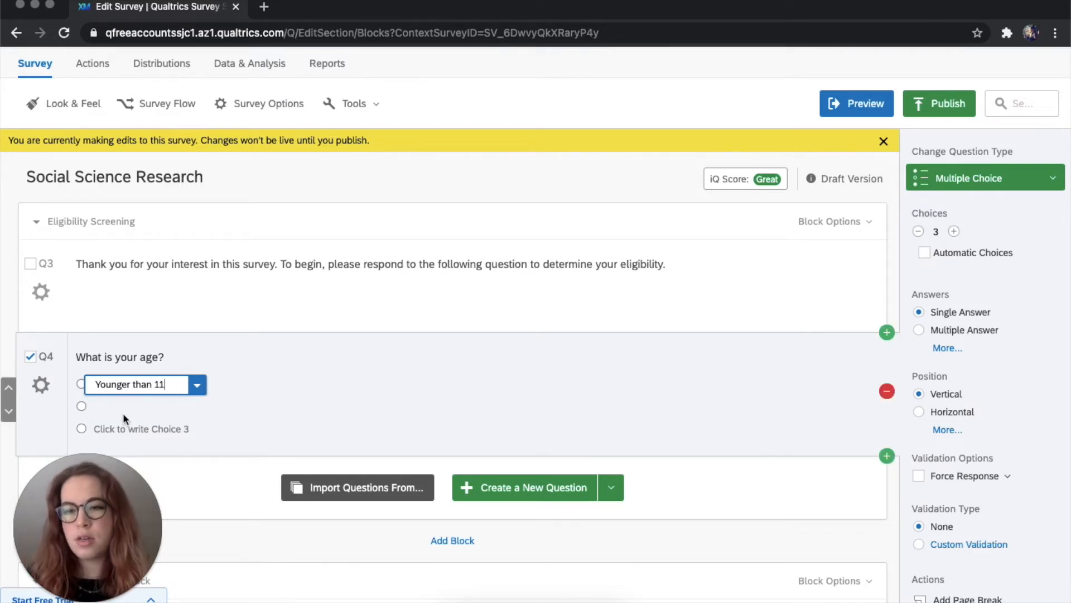
left_click(135, 408)
left_click(98, 406)
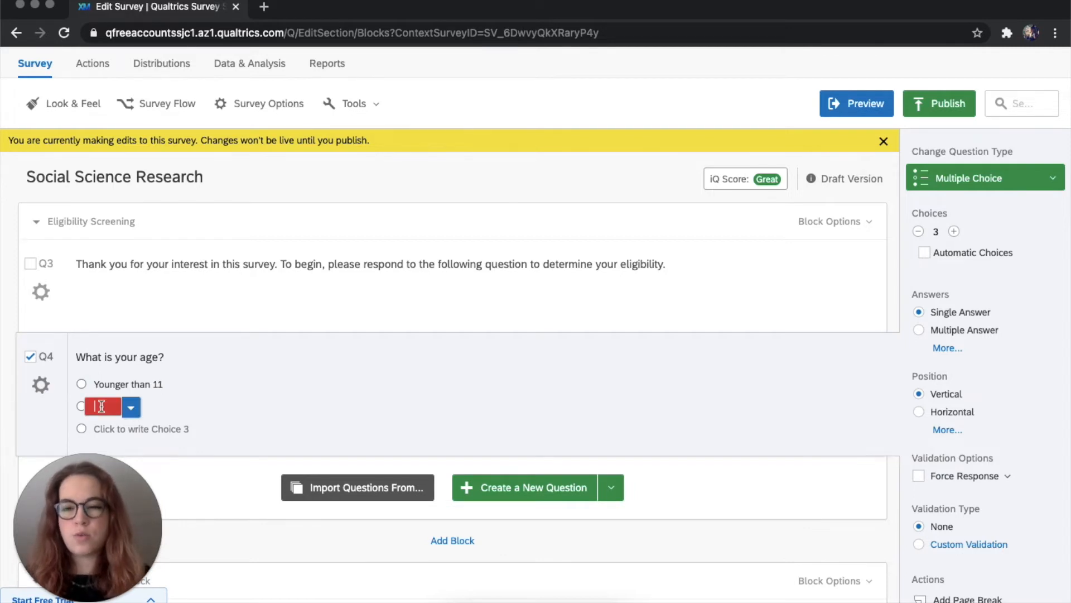
type("12 t")
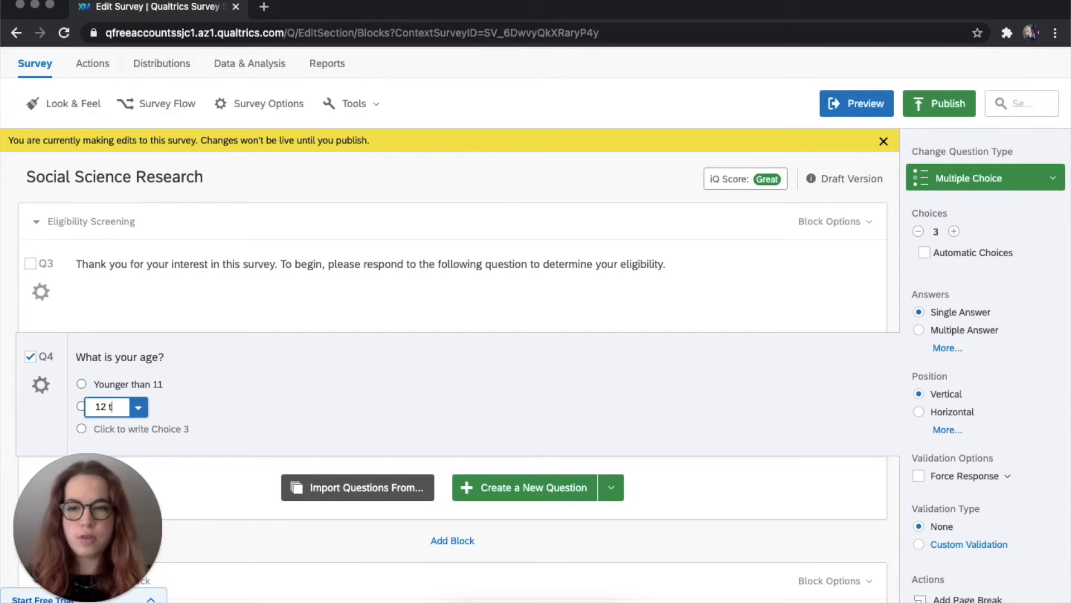
type("o 14")
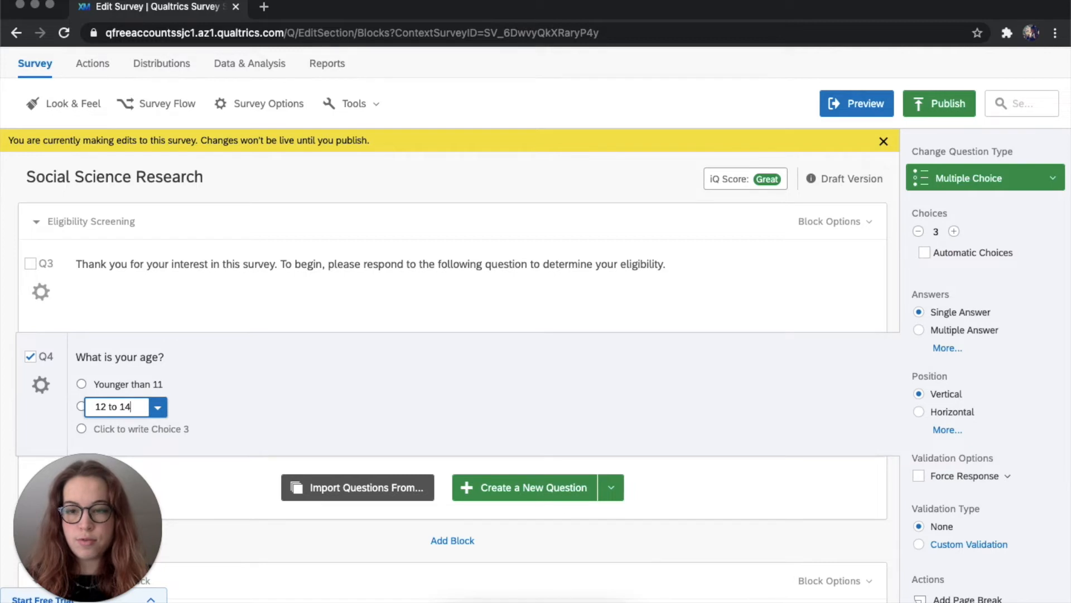
key("Tab")
type("15")
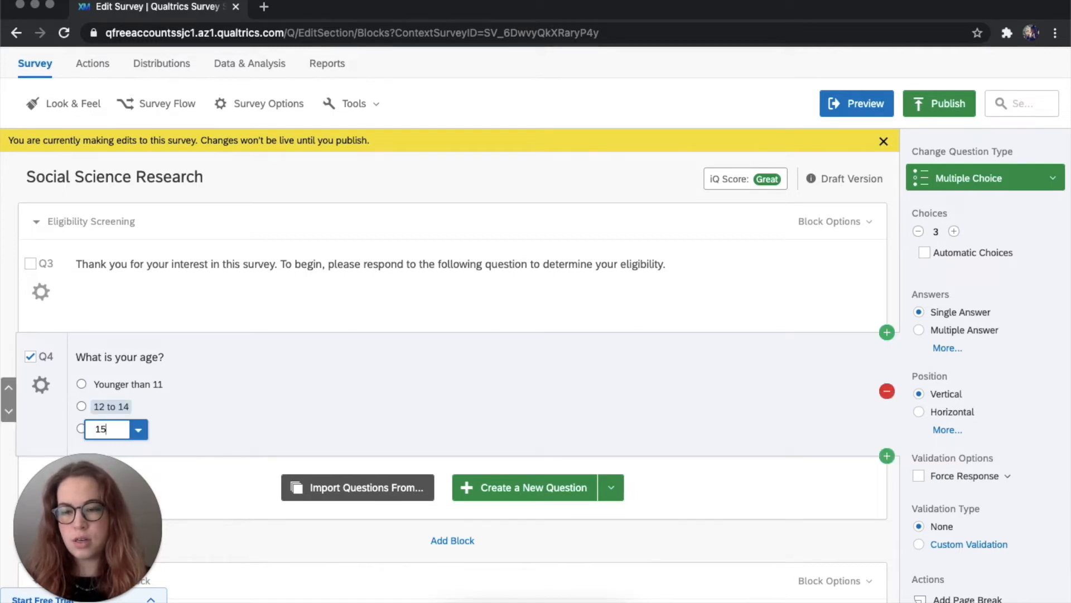
type(" to 17")
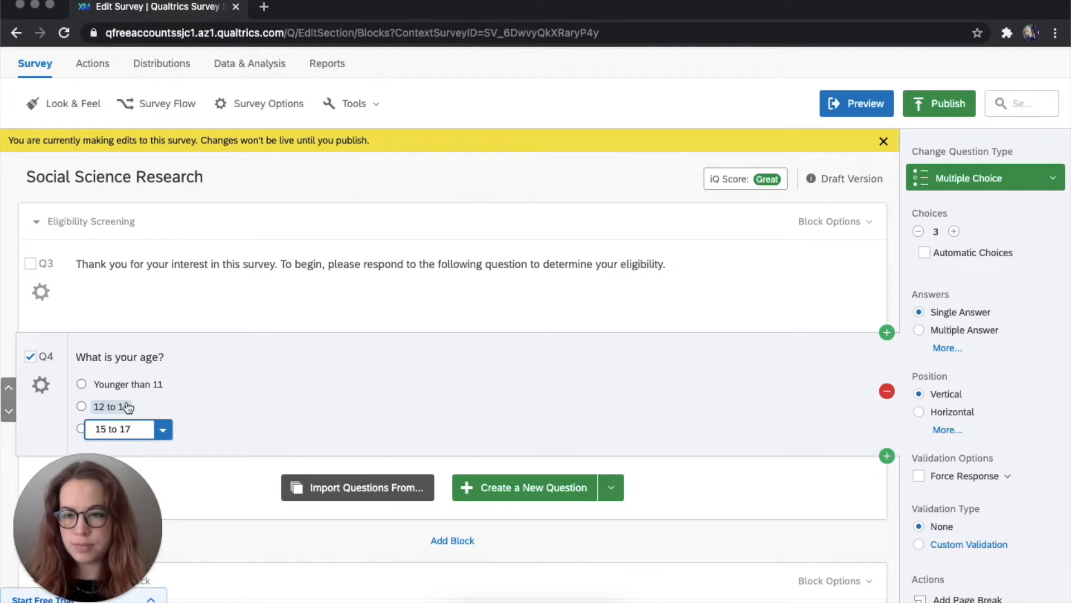
- Add the answer choices "18 to 20" and "20 and above" to the age question
key("Return")
type("18")
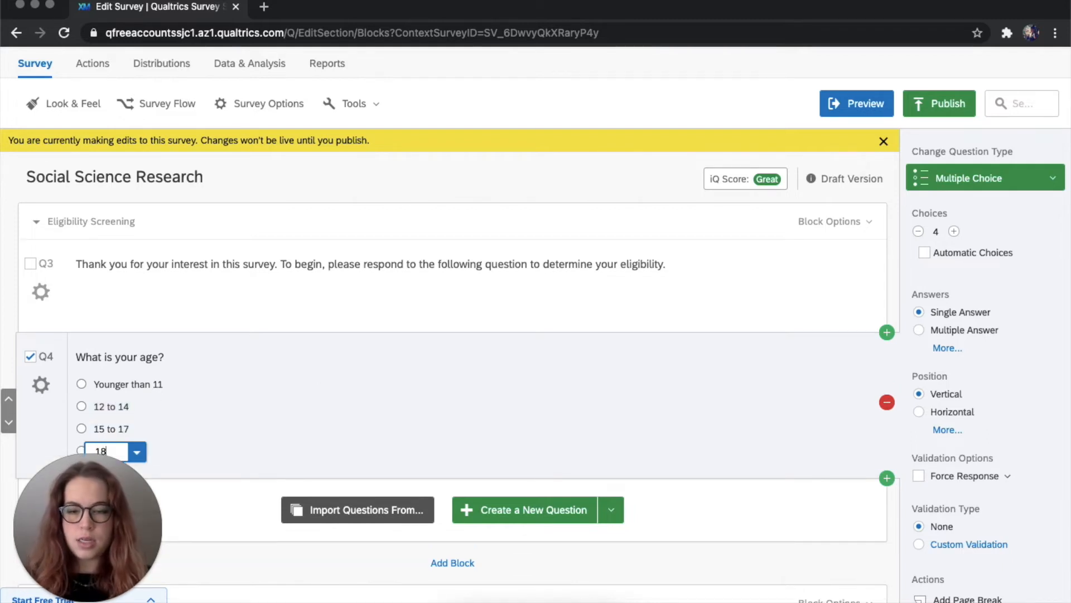
type(" to ")
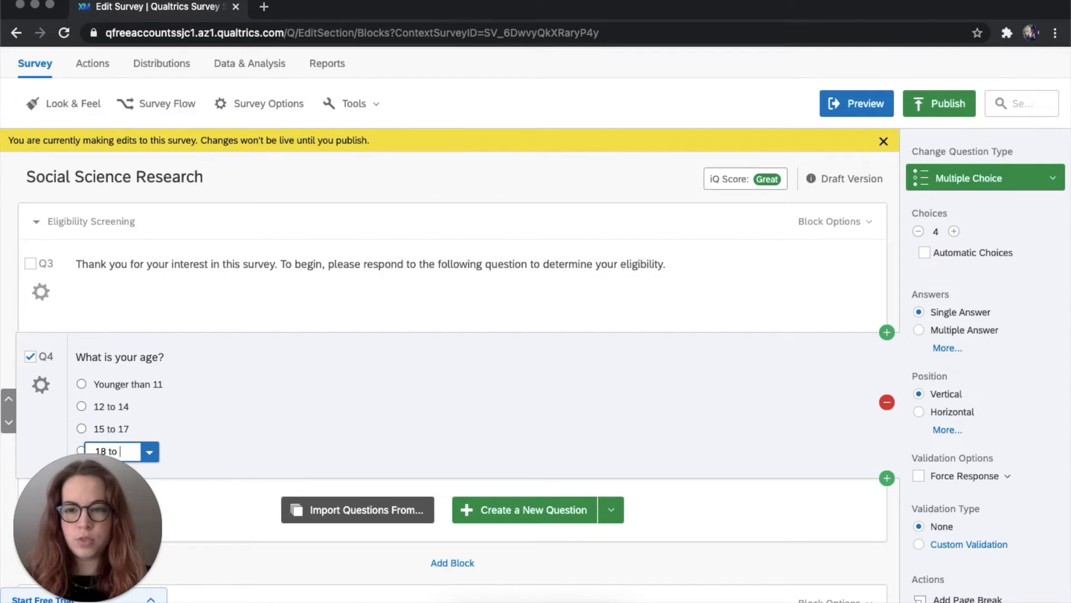
type("20")
key("Return")
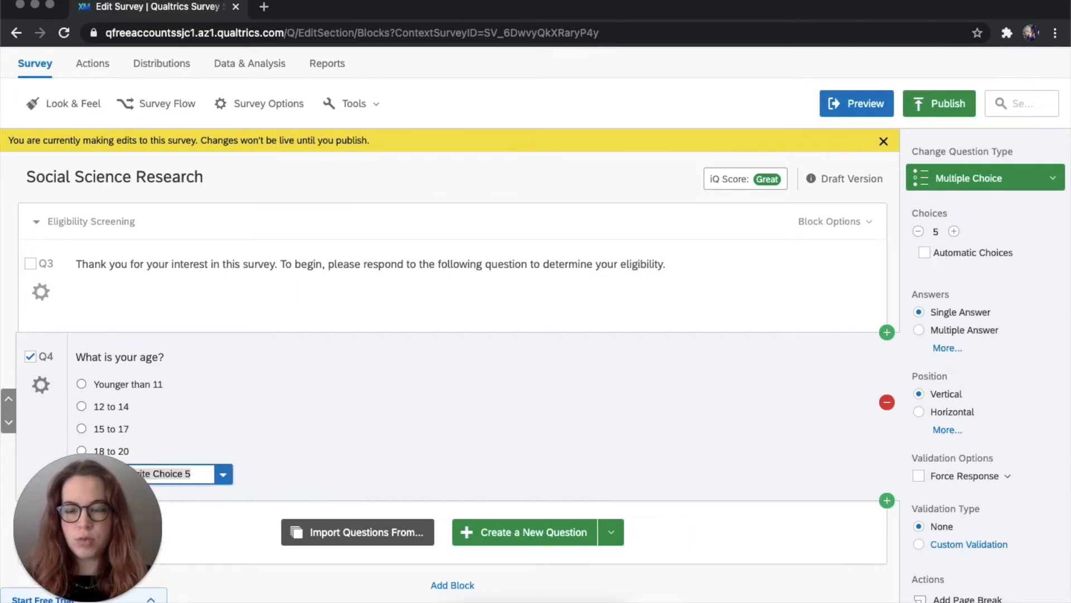
scroll(376, 267, "down", 2)
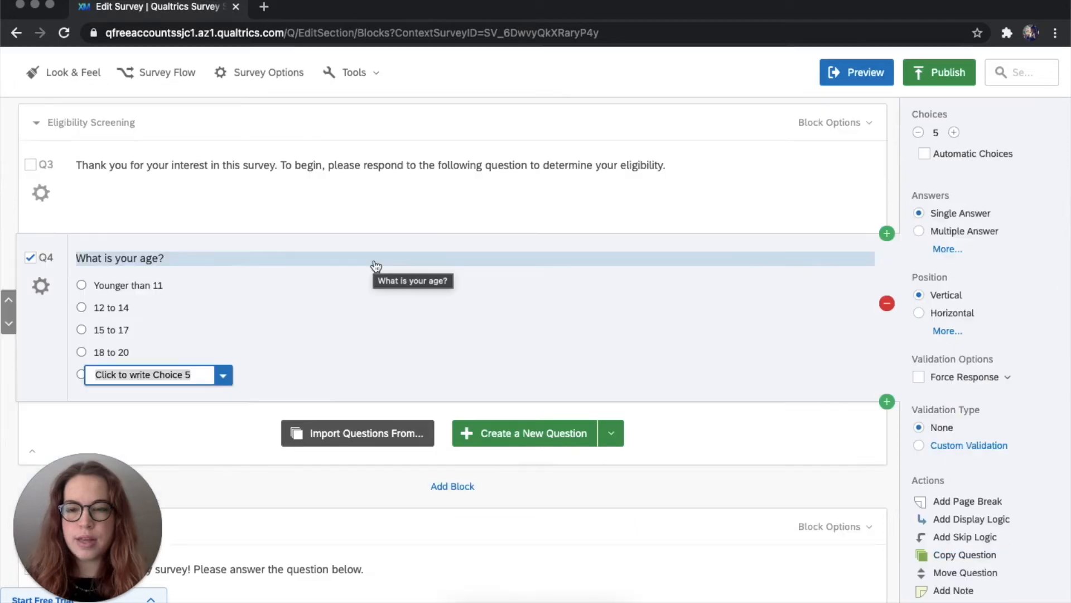
type("20 n")
type("nd above")
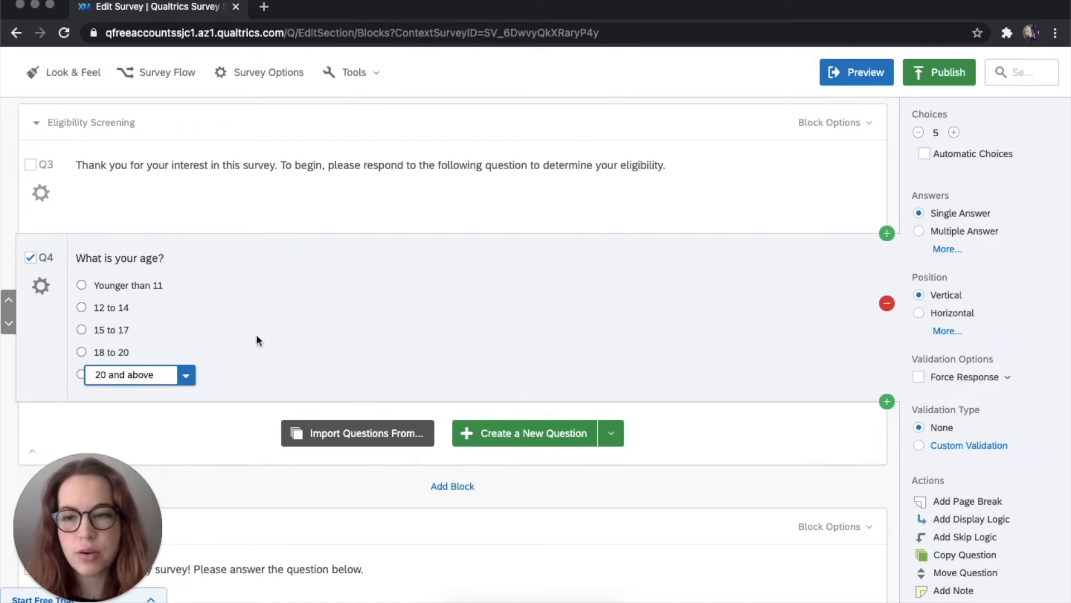
left_click(273, 357)
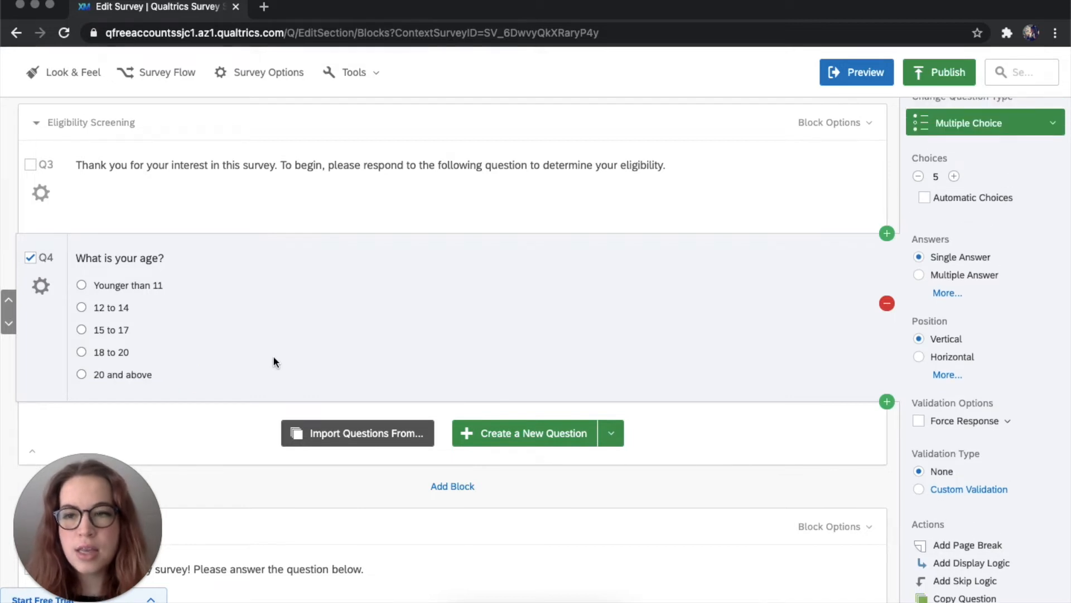
- Reword the age question's last answer choice as "Older than 20"
left_click(139, 375)
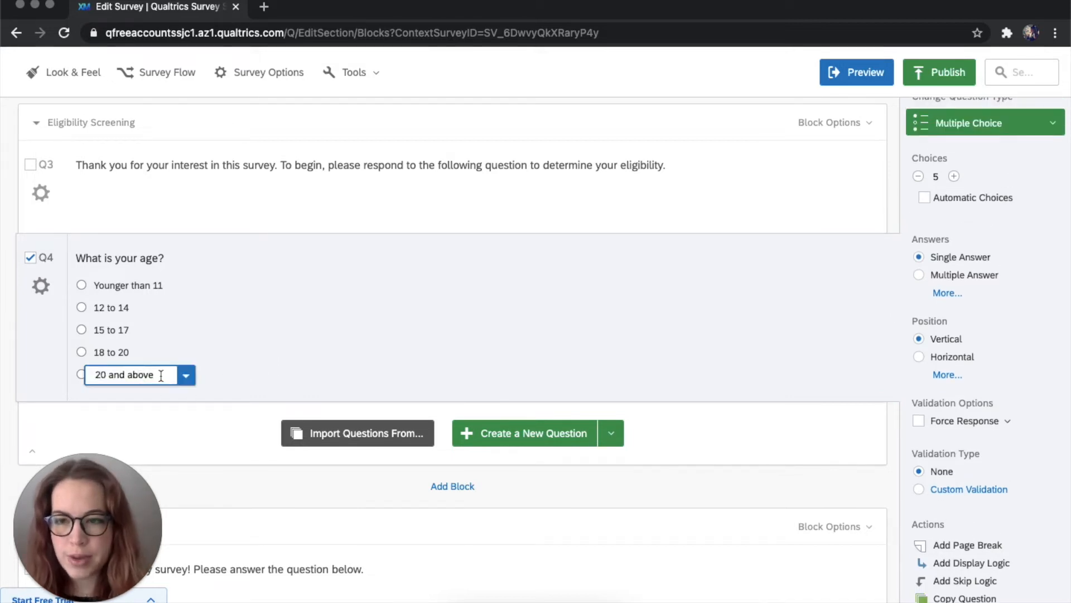
left_click_drag(161, 375, 95, 375)
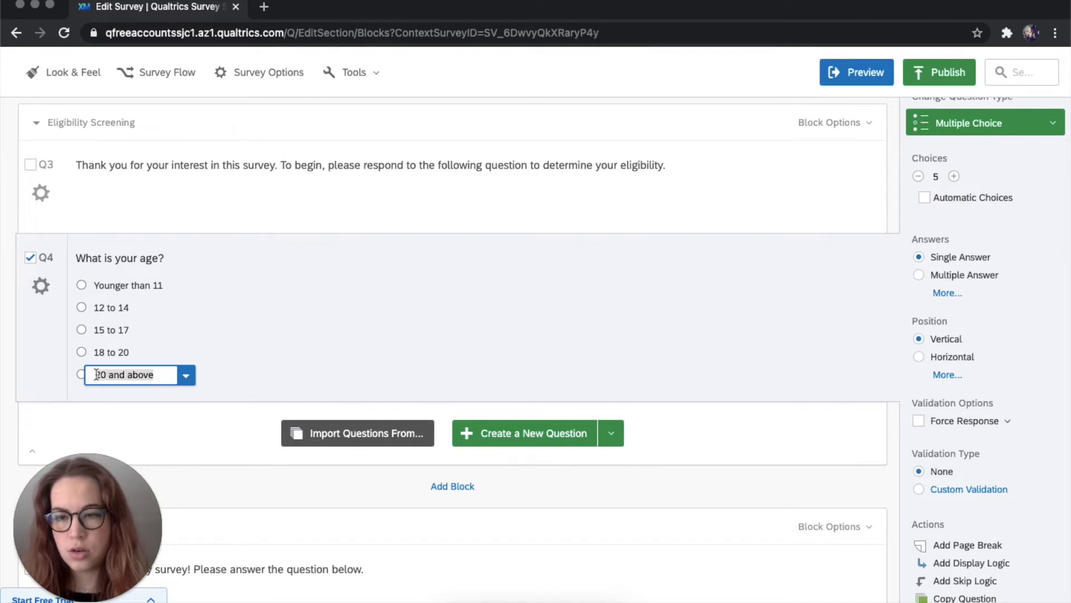
type("Older than ")
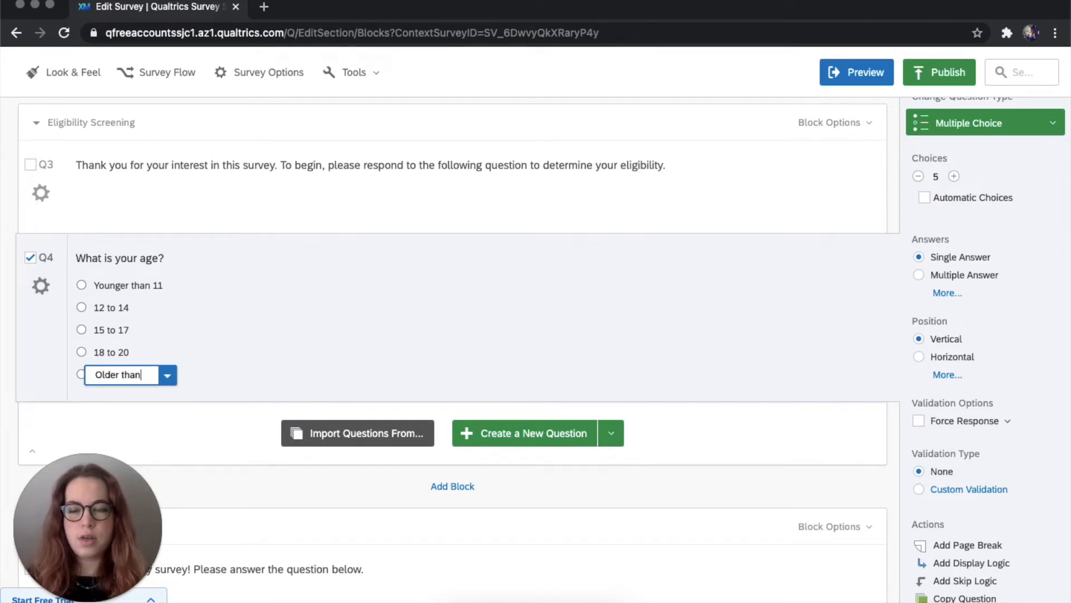
type("20")
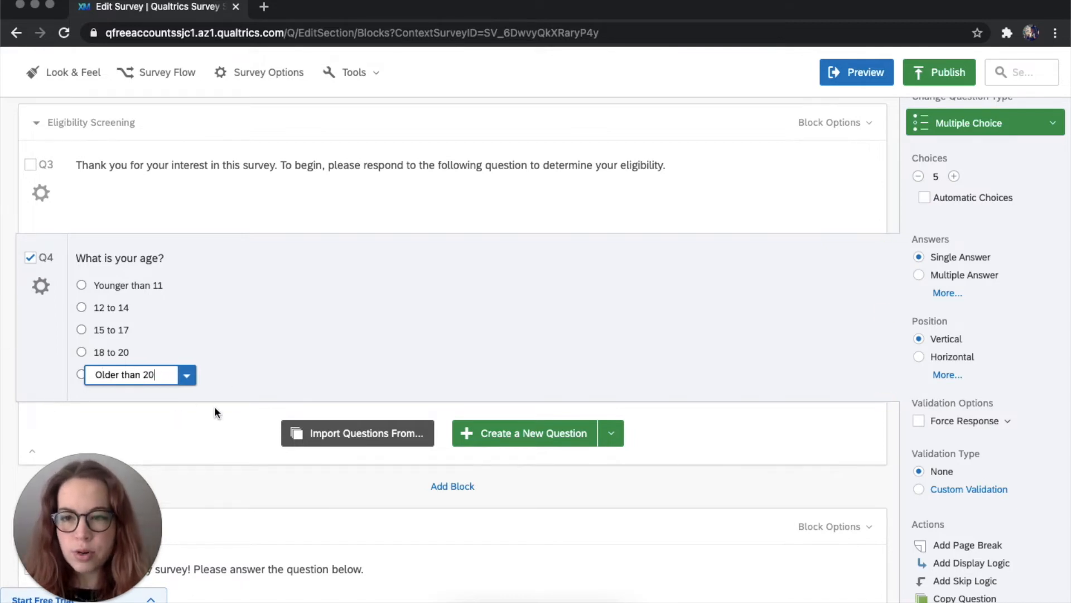
left_click(277, 379)
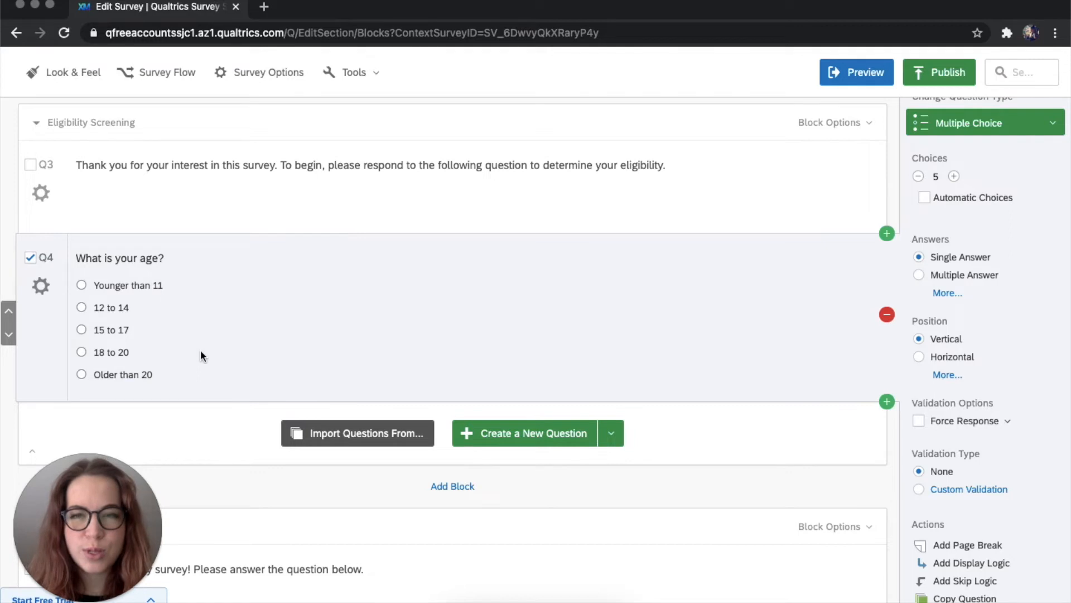
- Change the age question's answer format to Dropdown List and check the choices it offers
scroll(200, 349, "up", 2)
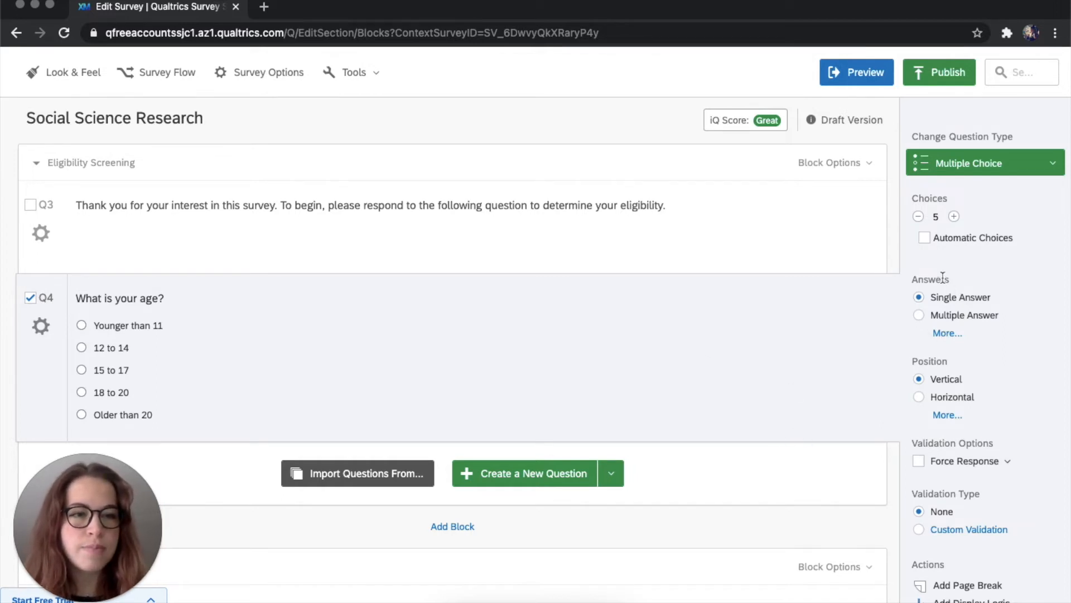
left_click_drag(910, 277, 939, 277)
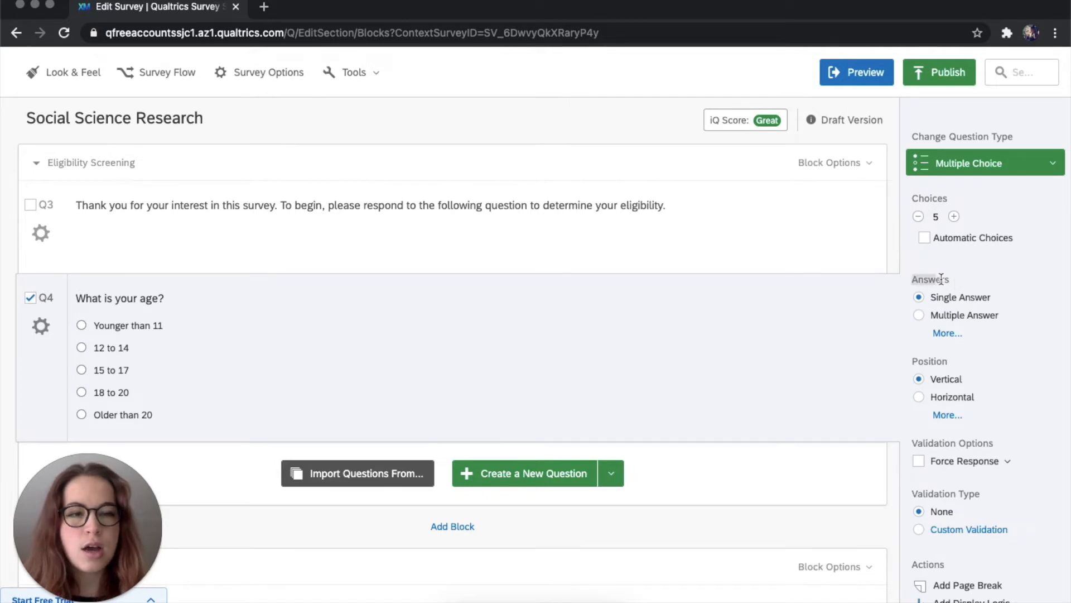
left_click(953, 332)
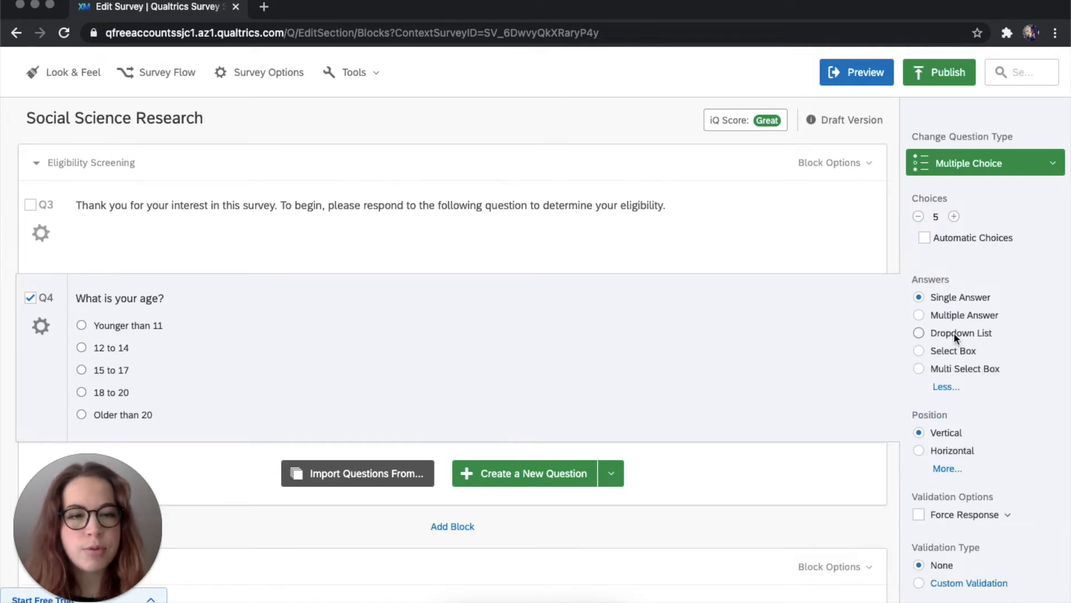
left_click(919, 333)
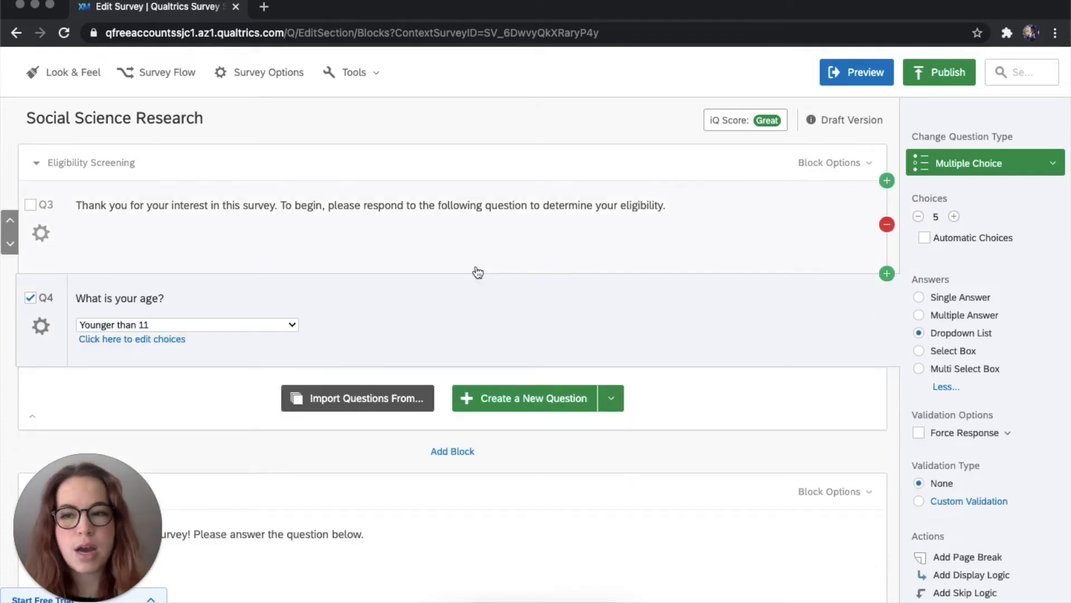
left_click(292, 326)
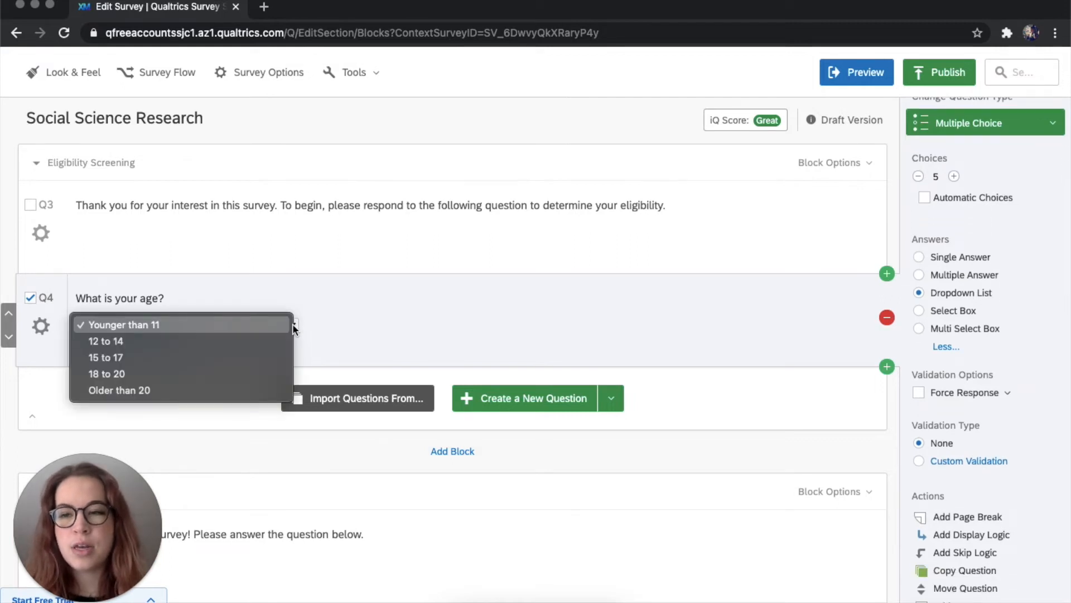
left_click(356, 341)
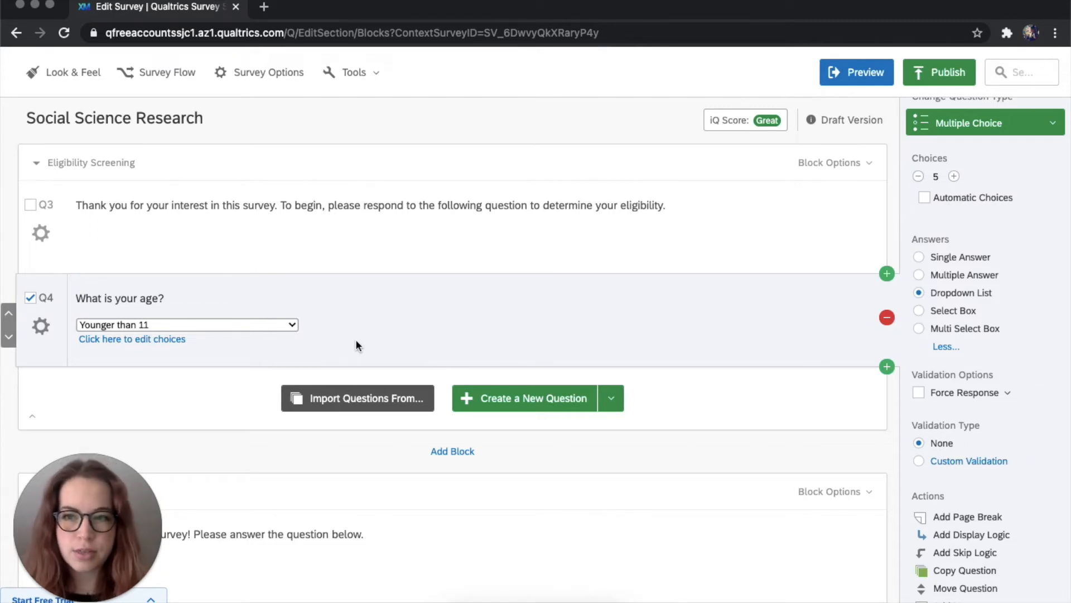
- Preview the survey, answer the age question with "12 to 14", continue to the next page, and close the preview
left_click(700, 288)
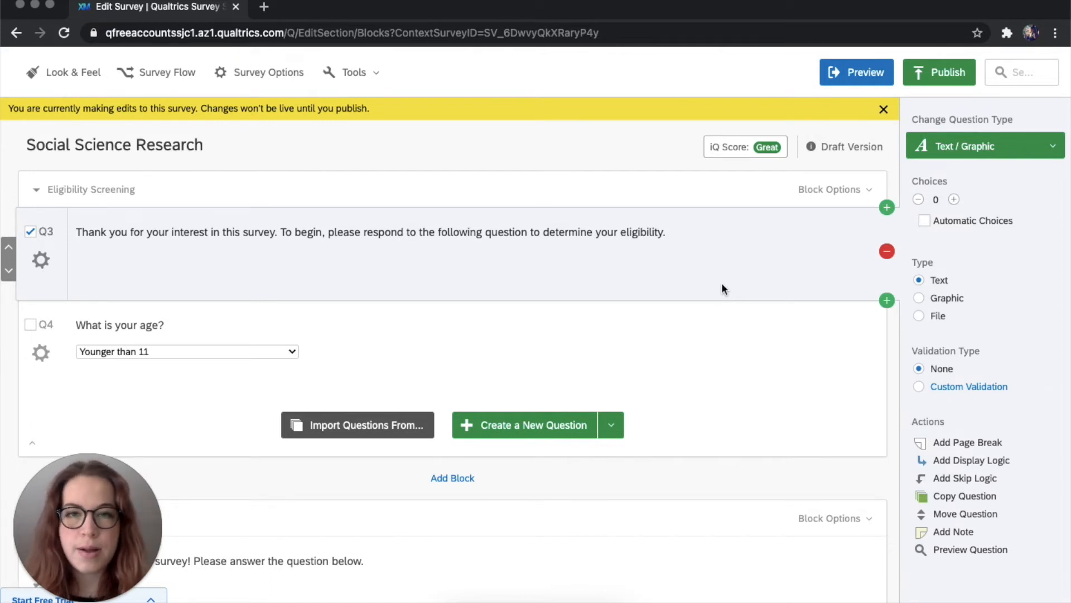
left_click(864, 76)
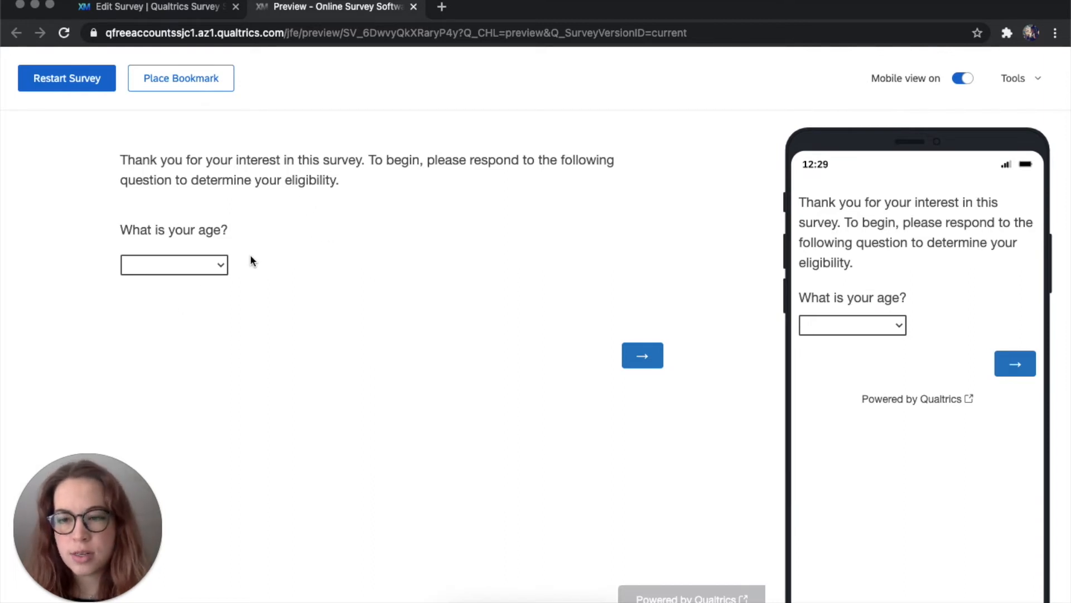
left_click(222, 266)
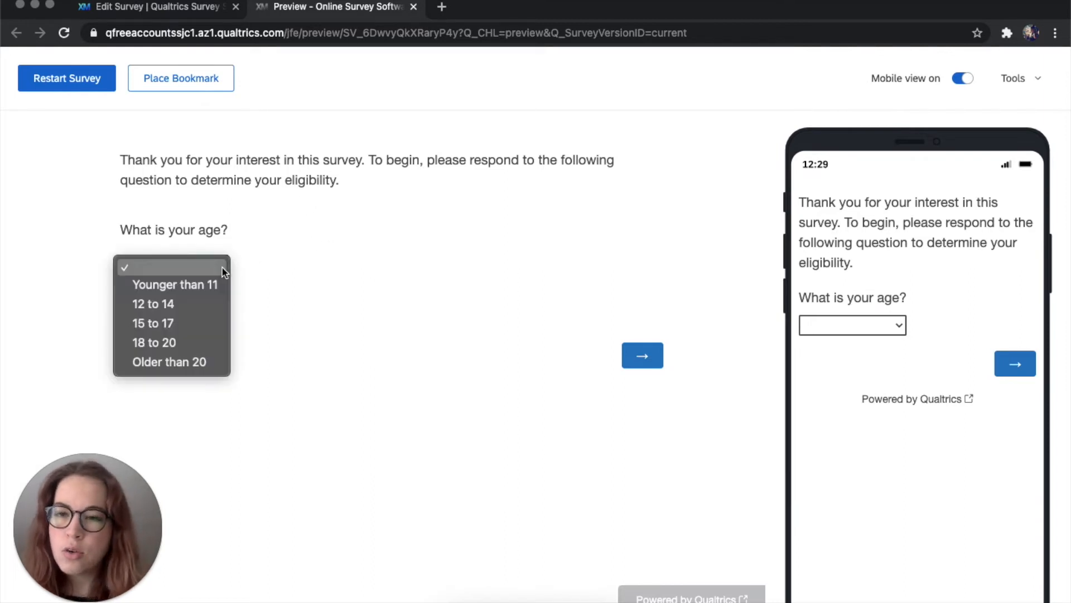
left_click(150, 303)
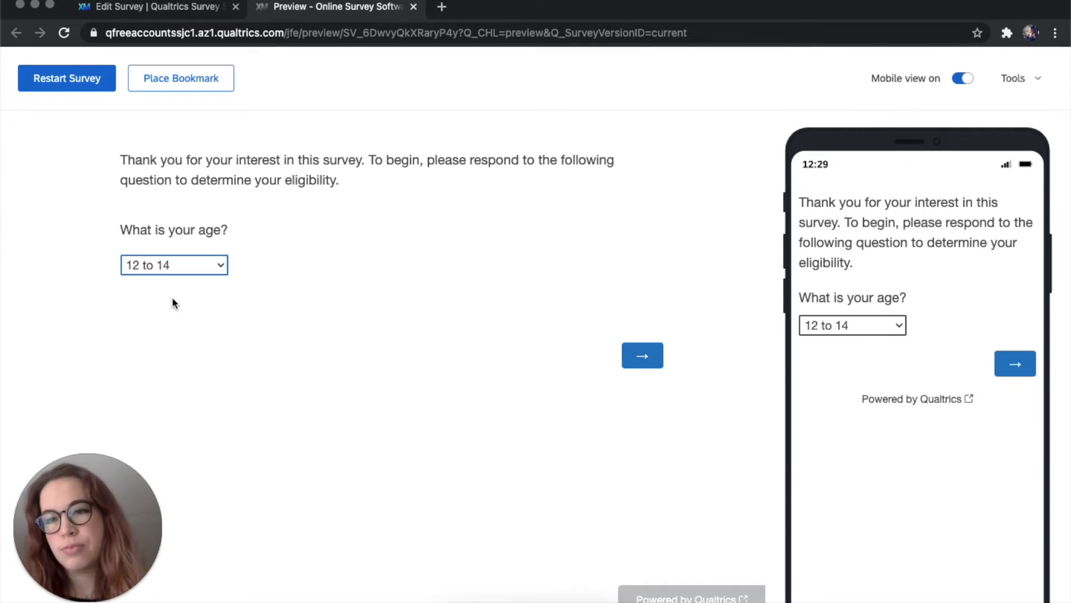
left_click(653, 363)
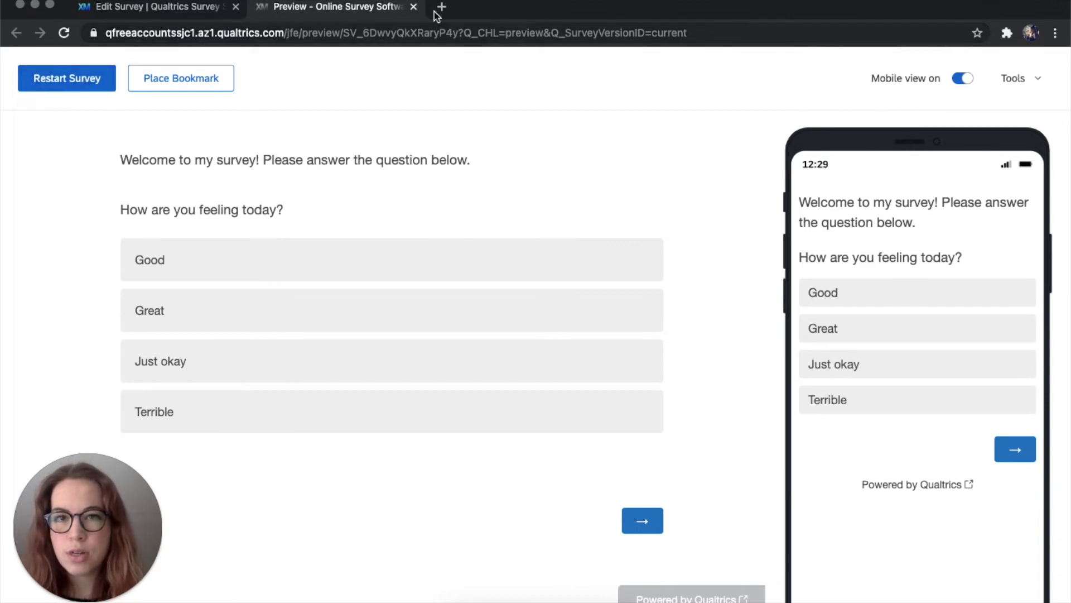
left_click(414, 6)
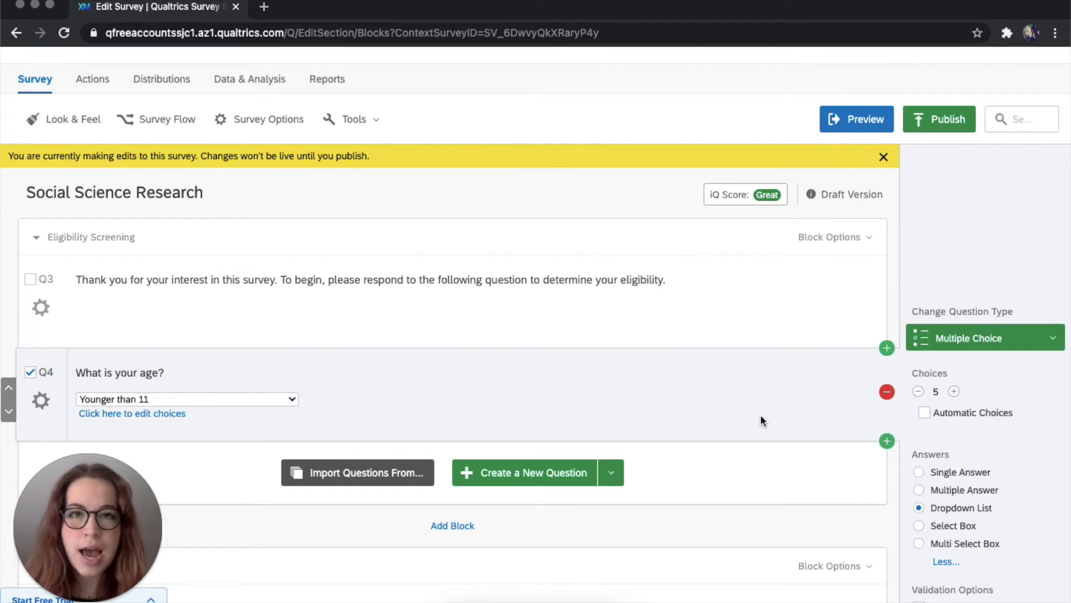
- Add skip logic to the age question
scroll(965, 403, "down", 3)
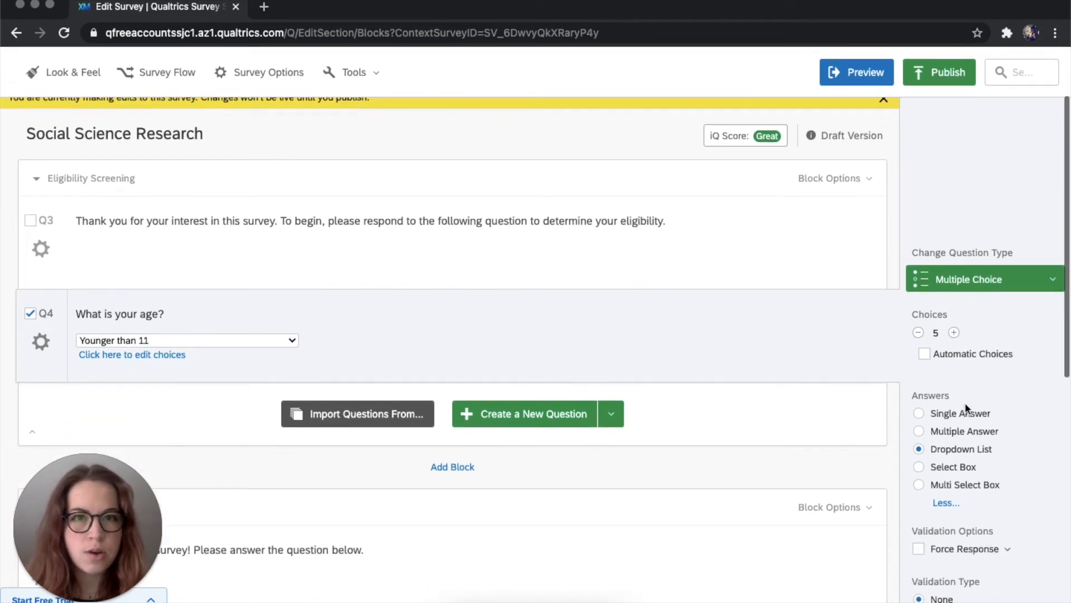
scroll(965, 403, "down", 4)
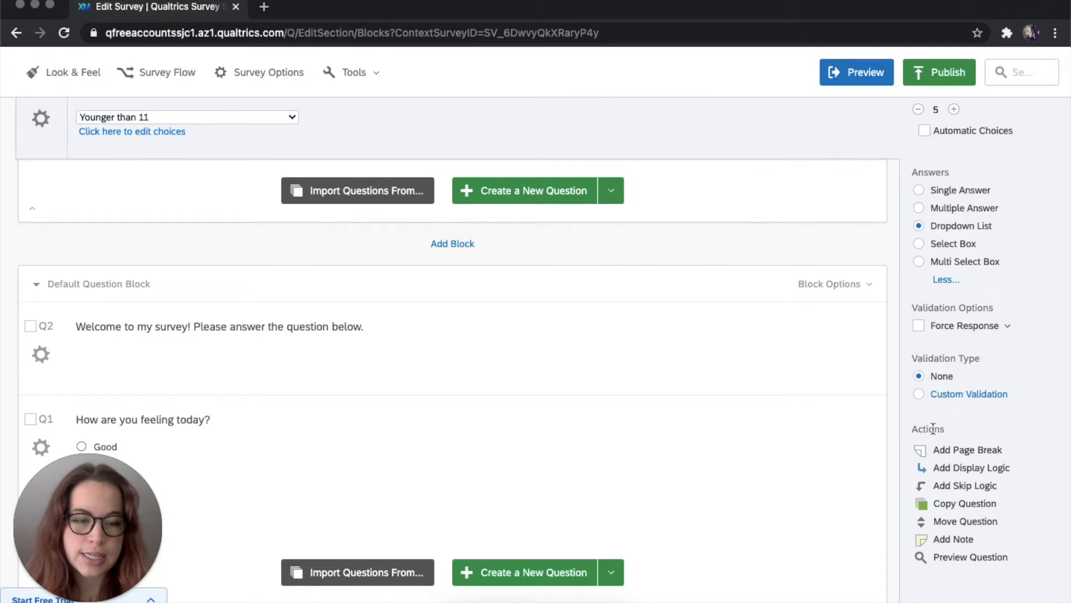
left_click(961, 490)
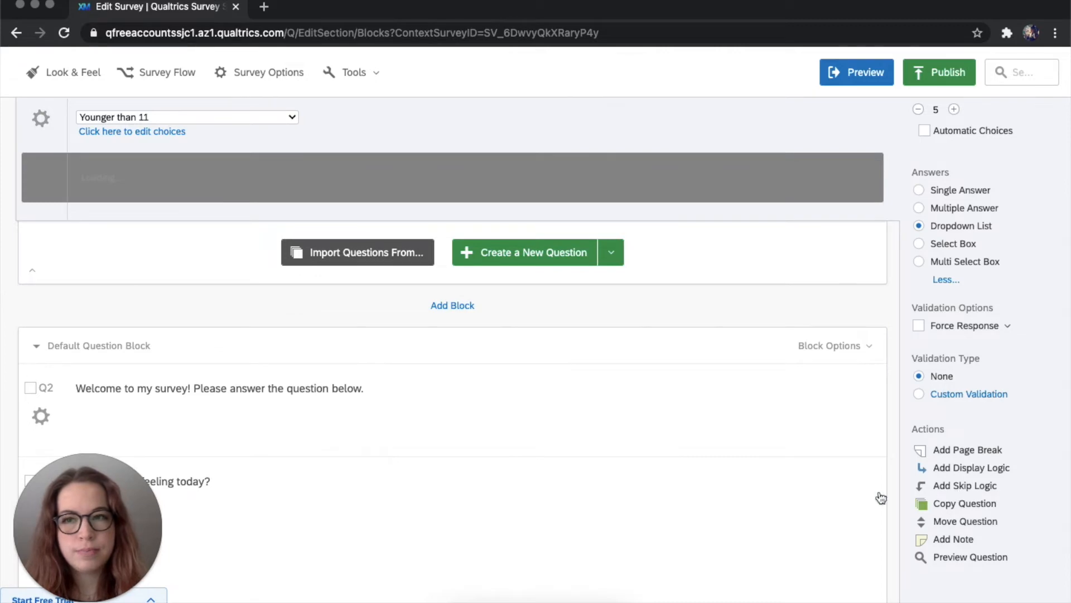
scroll(658, 473, "up", 3)
scroll(658, 474, "up", 1)
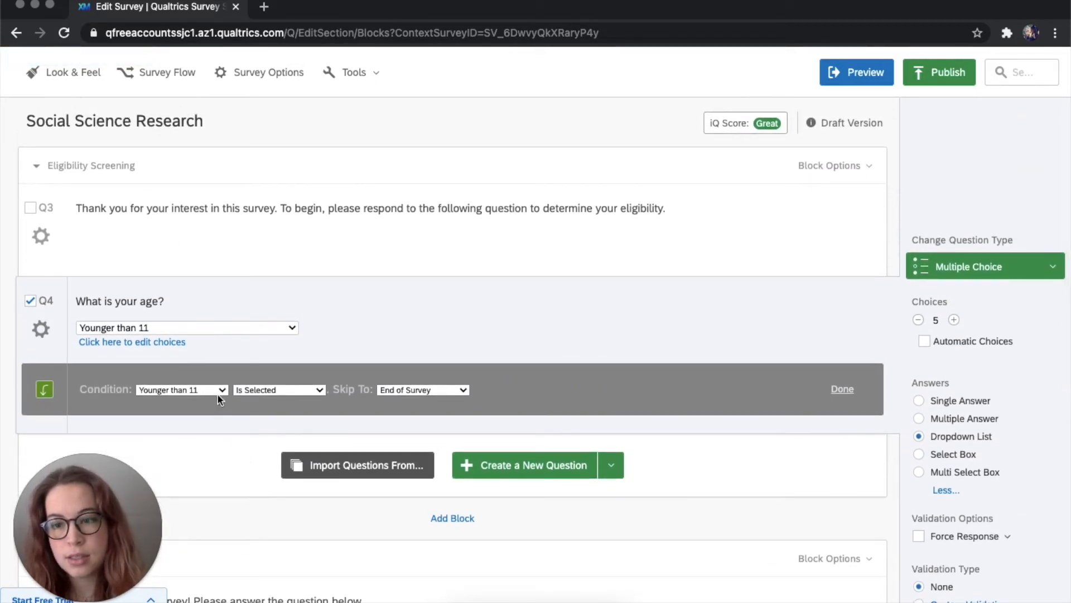
- Set the age question's skip condition to "Older than 20" Is Not Selected, skipping to End of Survey
left_click(219, 390)
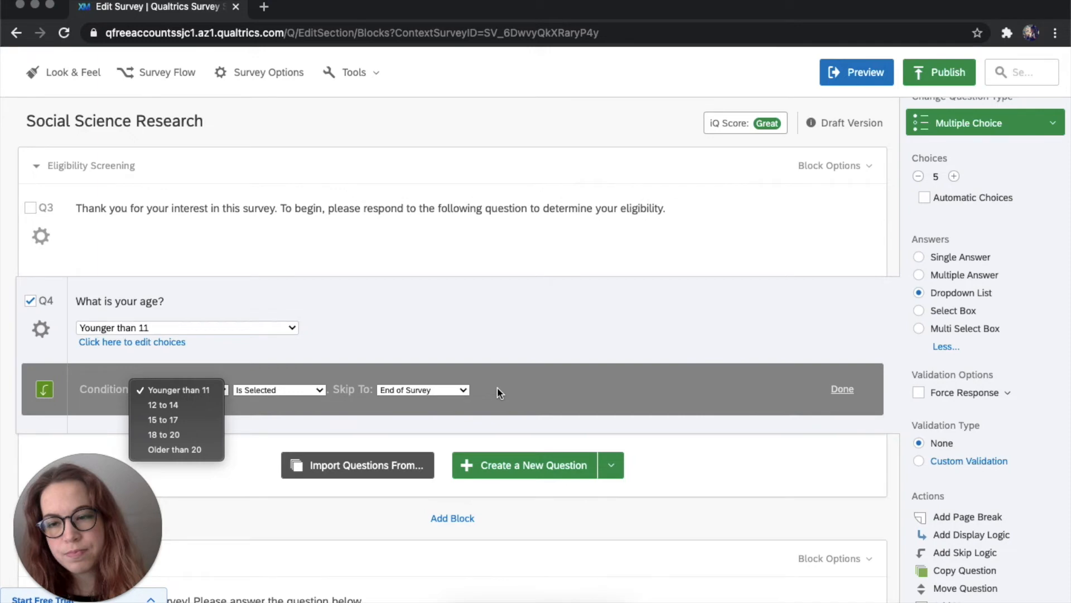
left_click(161, 396)
left_click(273, 393)
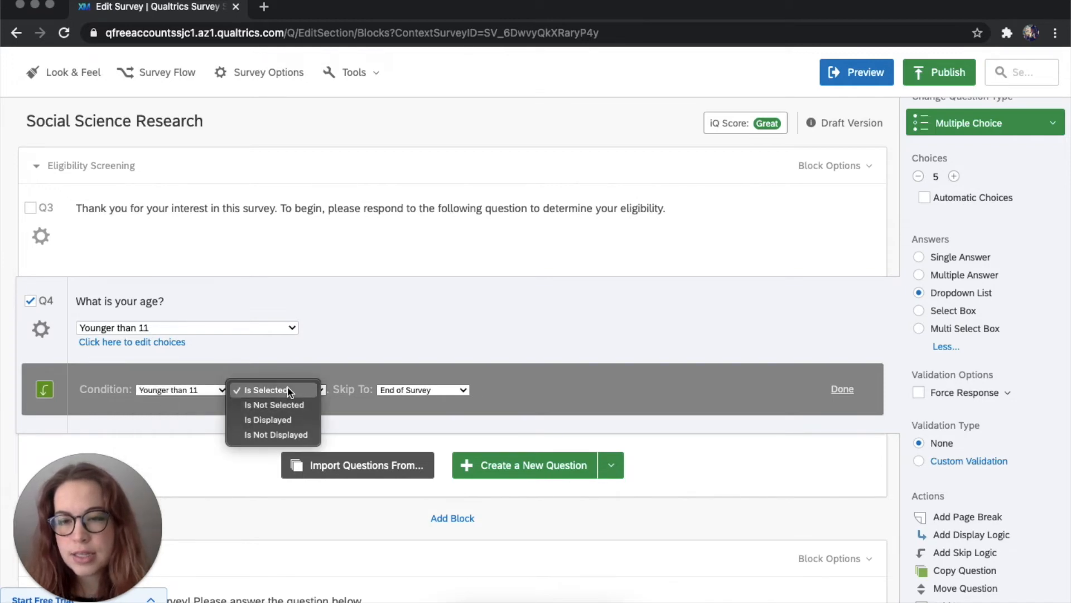
left_click(506, 400)
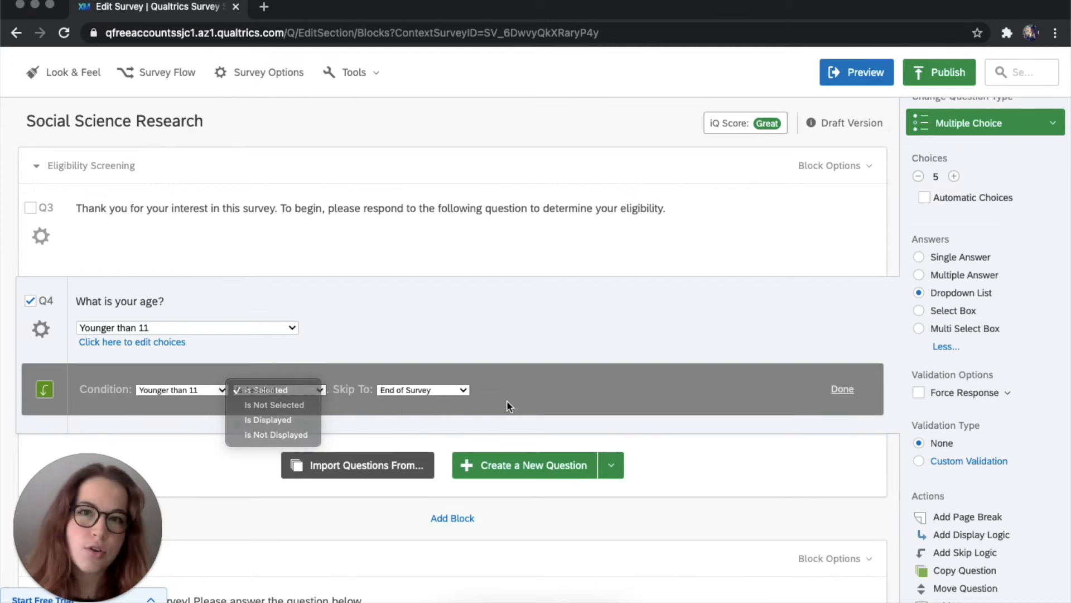
left_click(208, 389)
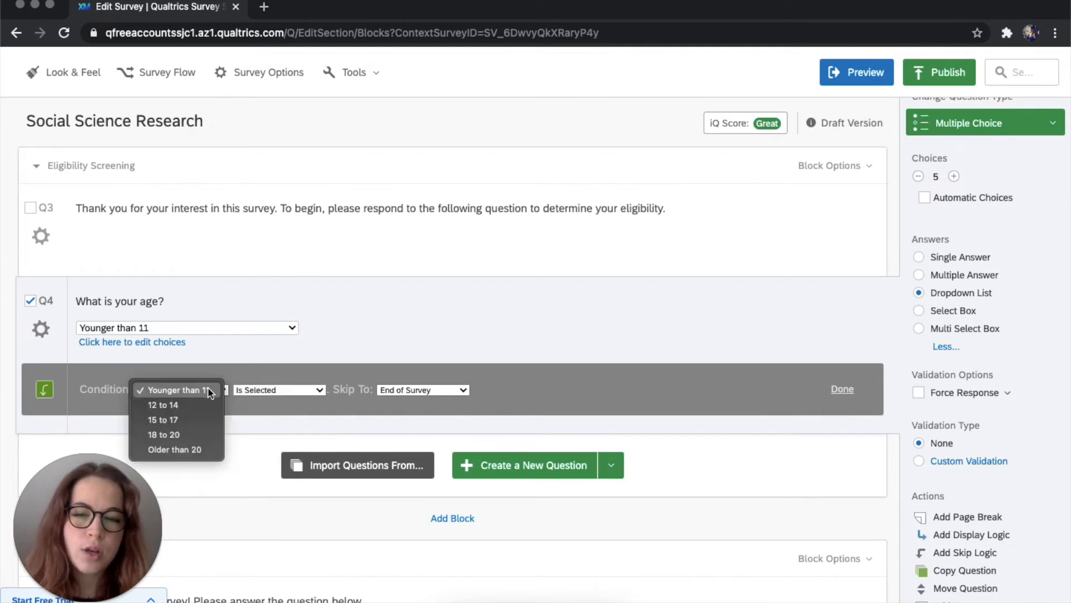
left_click(186, 448)
left_click(283, 390)
left_click(289, 406)
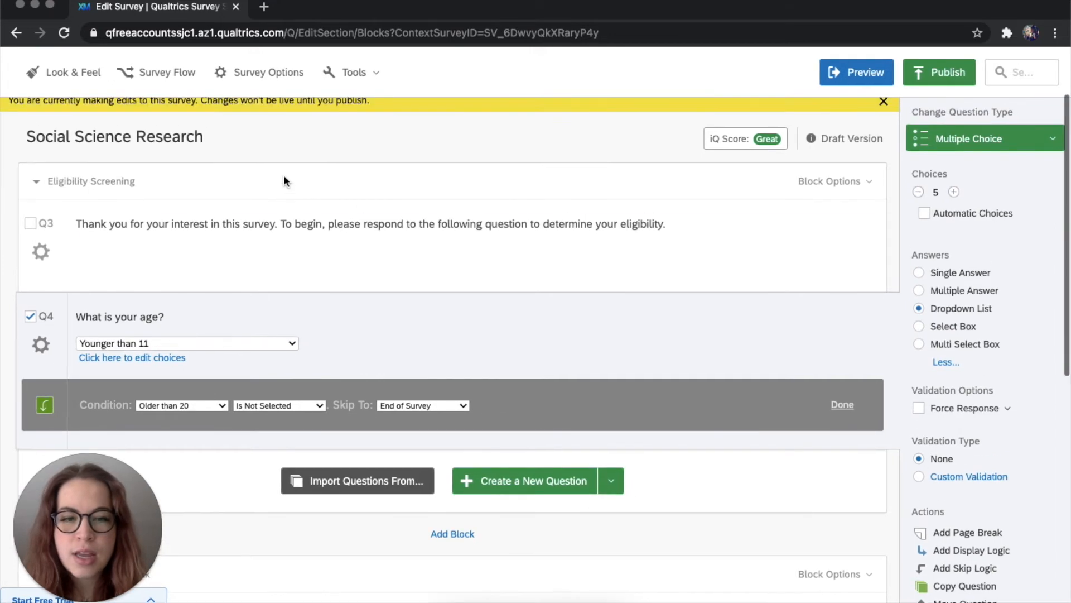
left_click(844, 406)
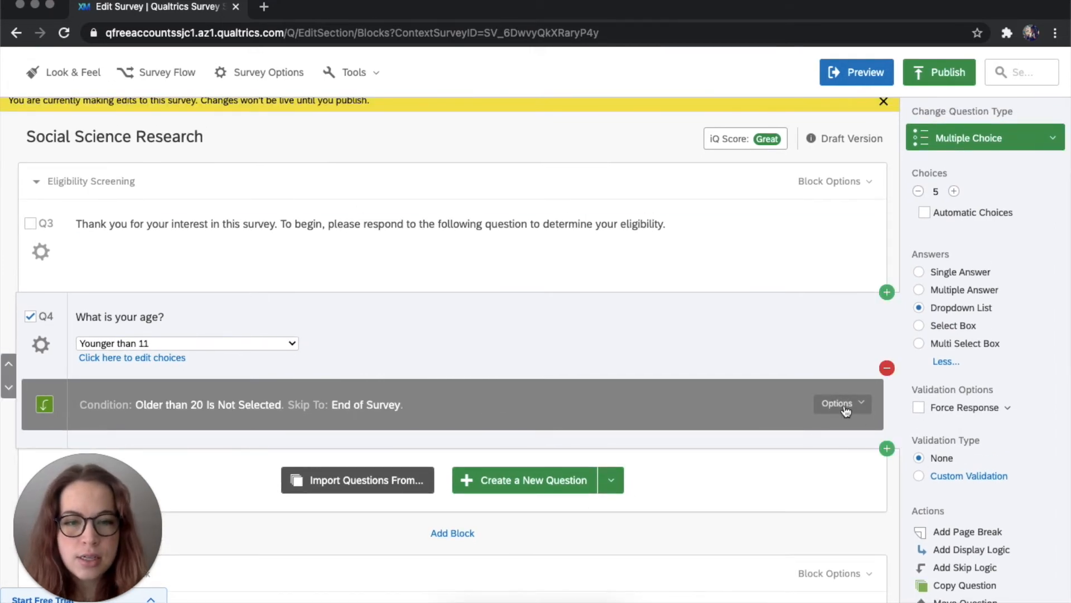
- Remove the skip logic from the age question
left_click(860, 404)
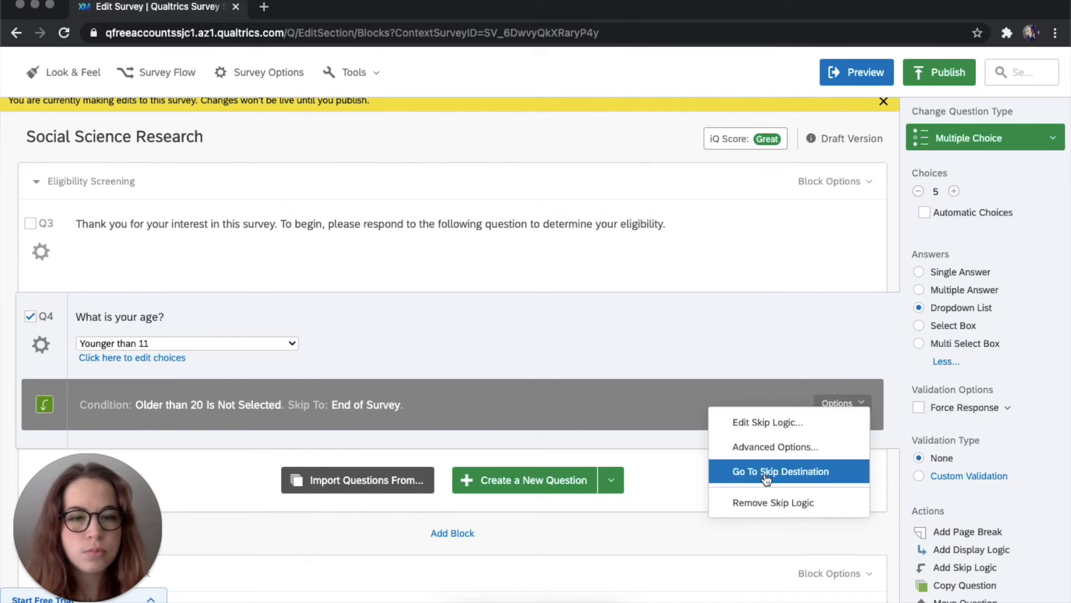
left_click(774, 502)
scroll(634, 517, "up", 3)
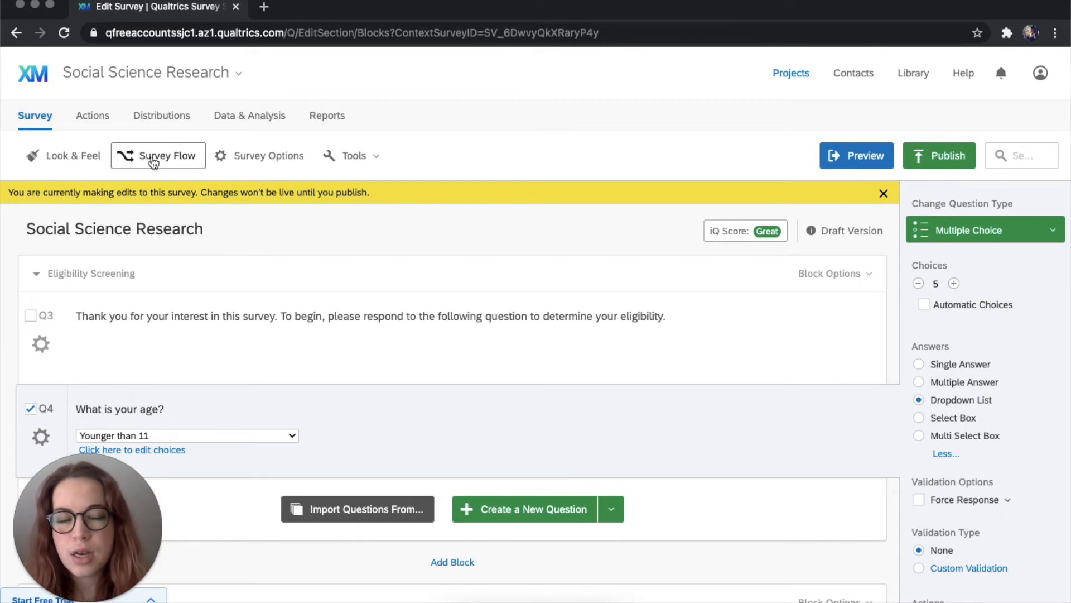
- Open the survey flow and add a branch directly below the Eligibility Screening block
left_click(152, 155)
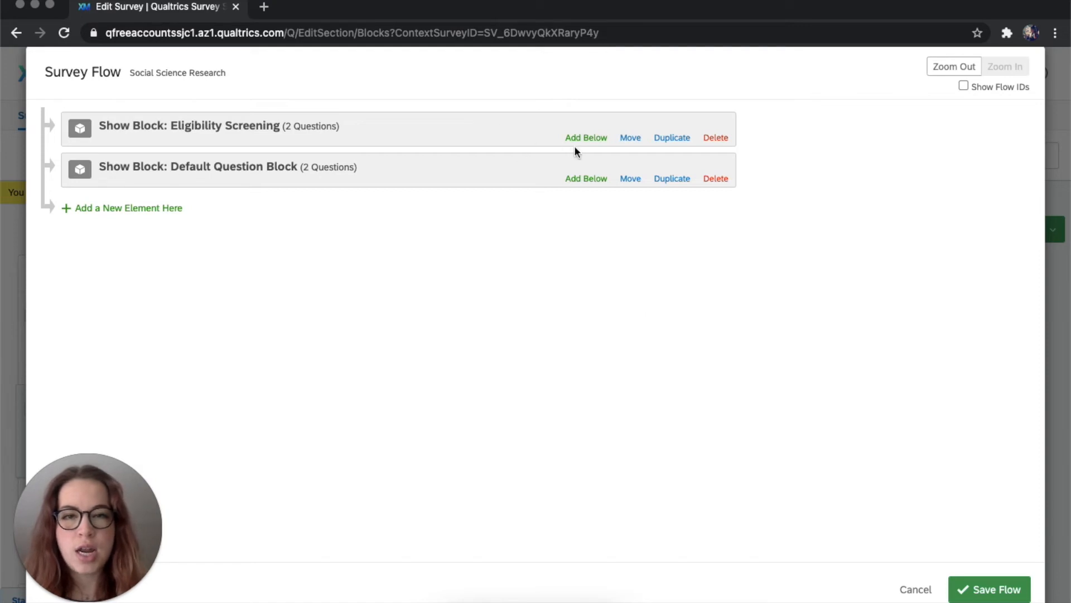
left_click(588, 138)
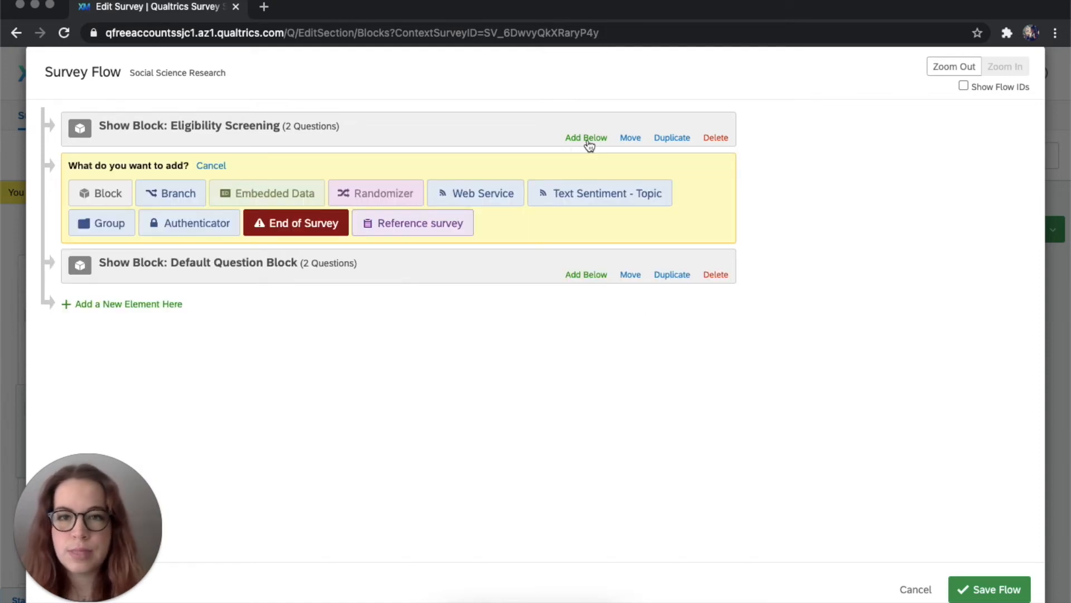
left_click(178, 193)
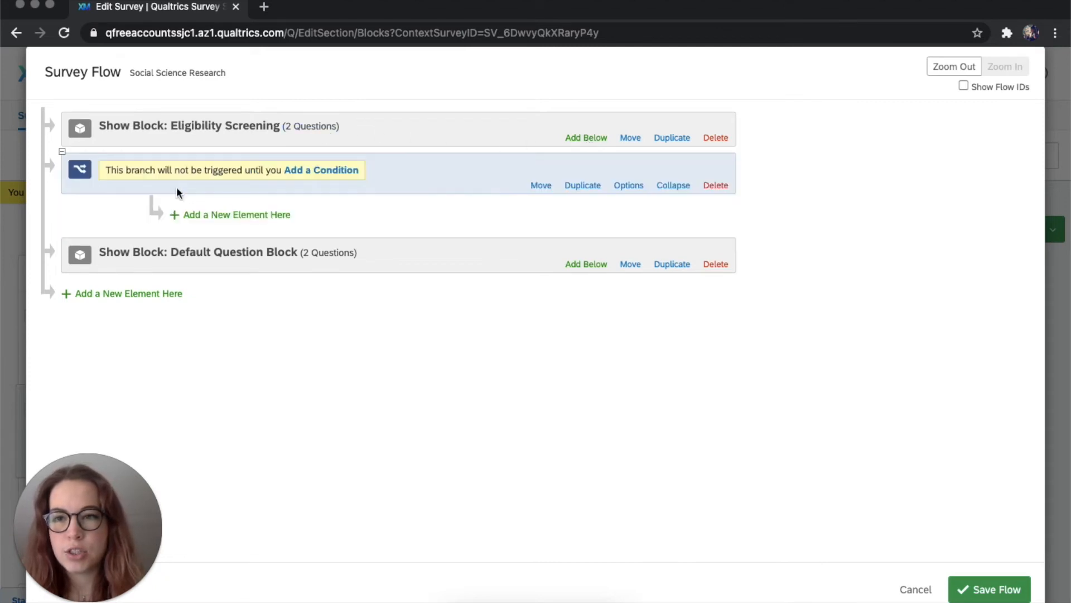
- Set the branch's condition to question Q4 "What is your age?" with "Younger than 11" Is Selected
left_click(326, 173)
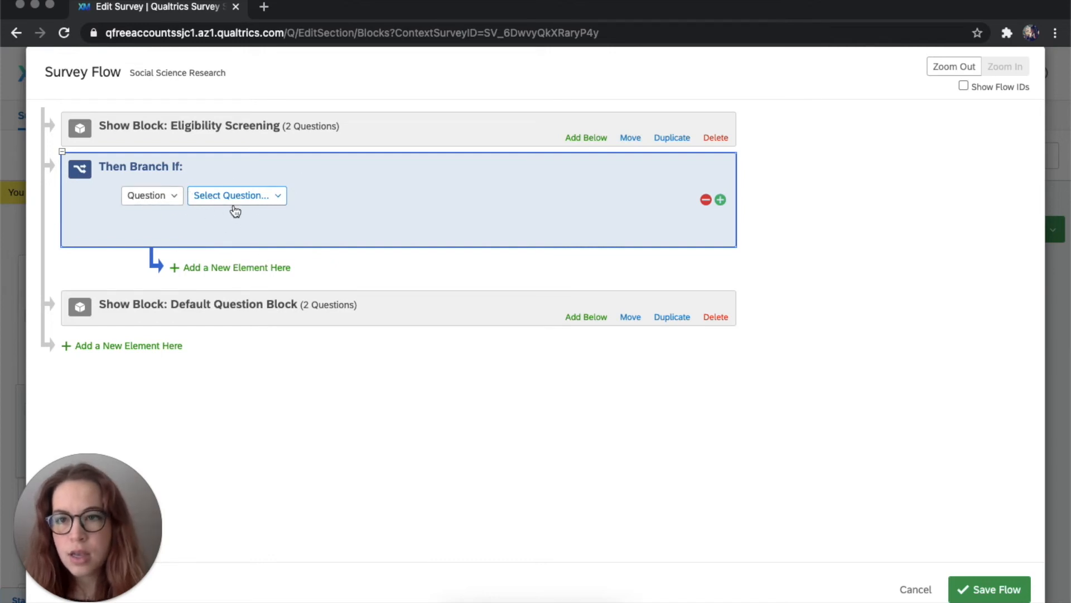
left_click(171, 202)
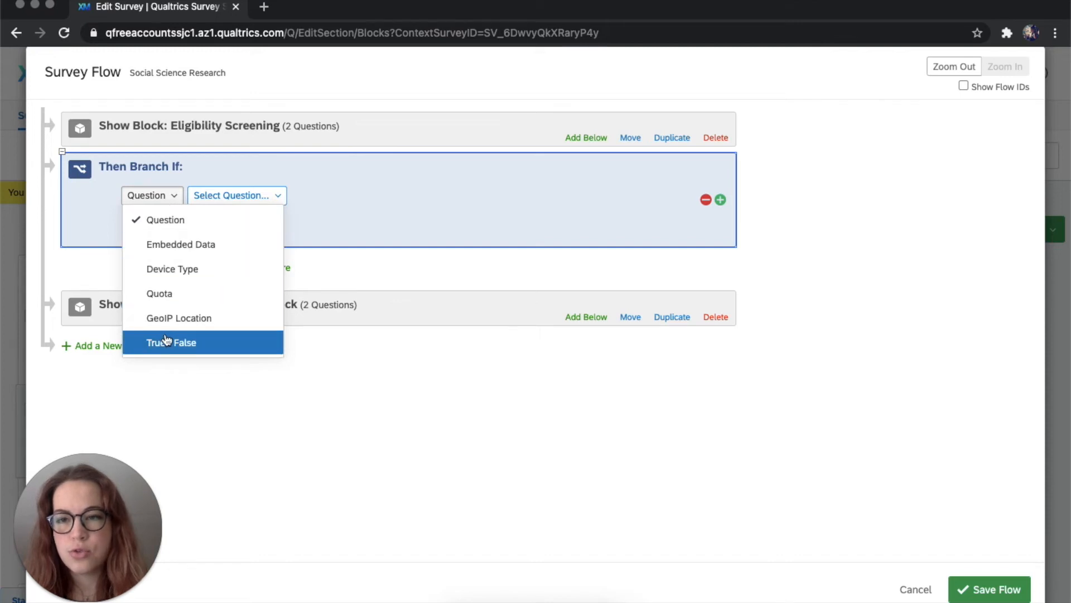
left_click(165, 221)
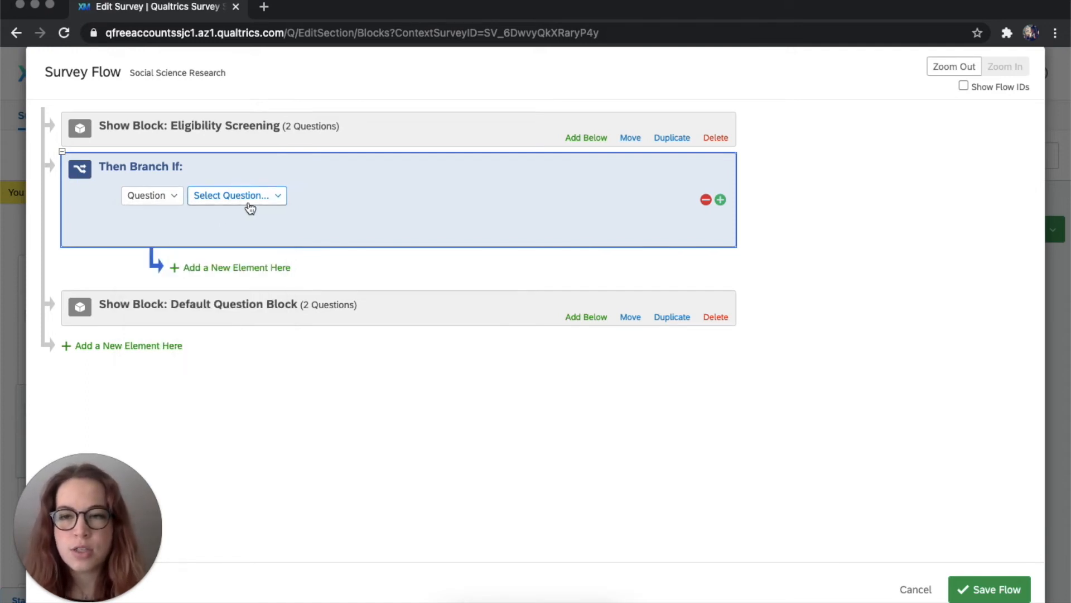
left_click(252, 199)
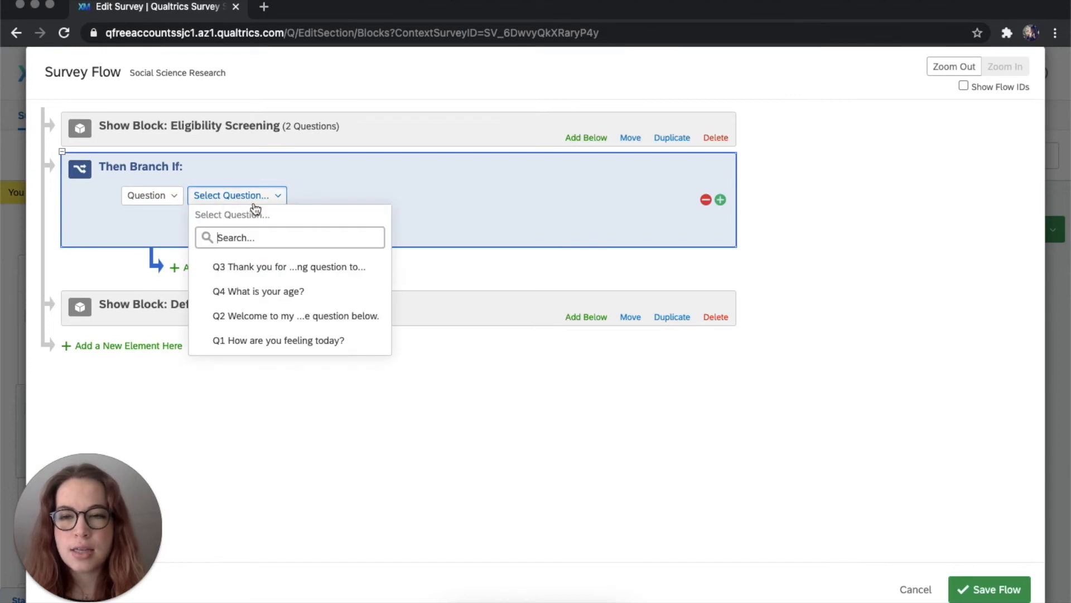
left_click(277, 297)
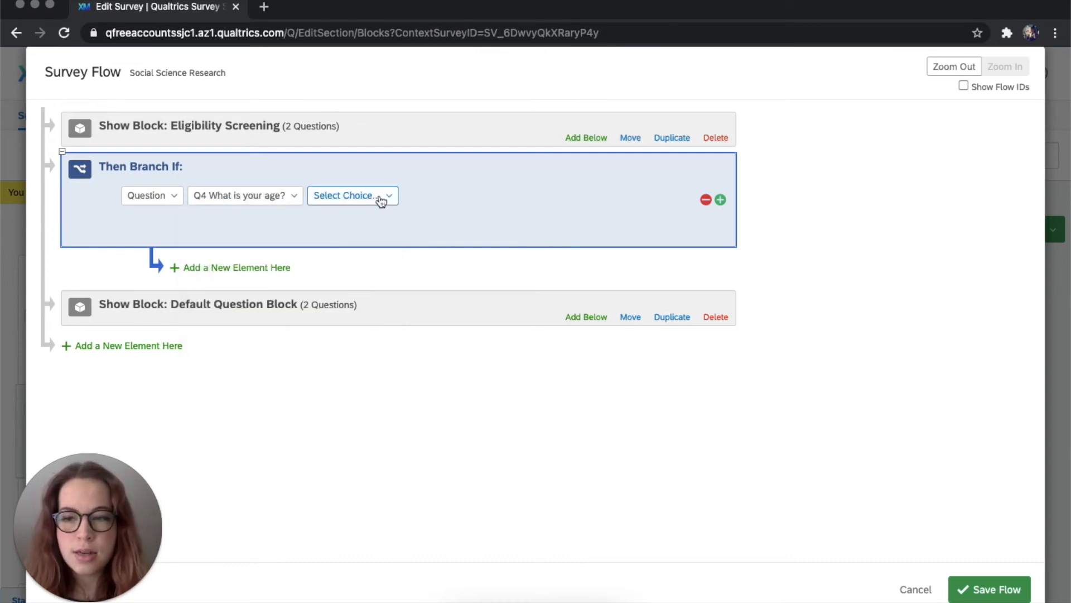
left_click(382, 200)
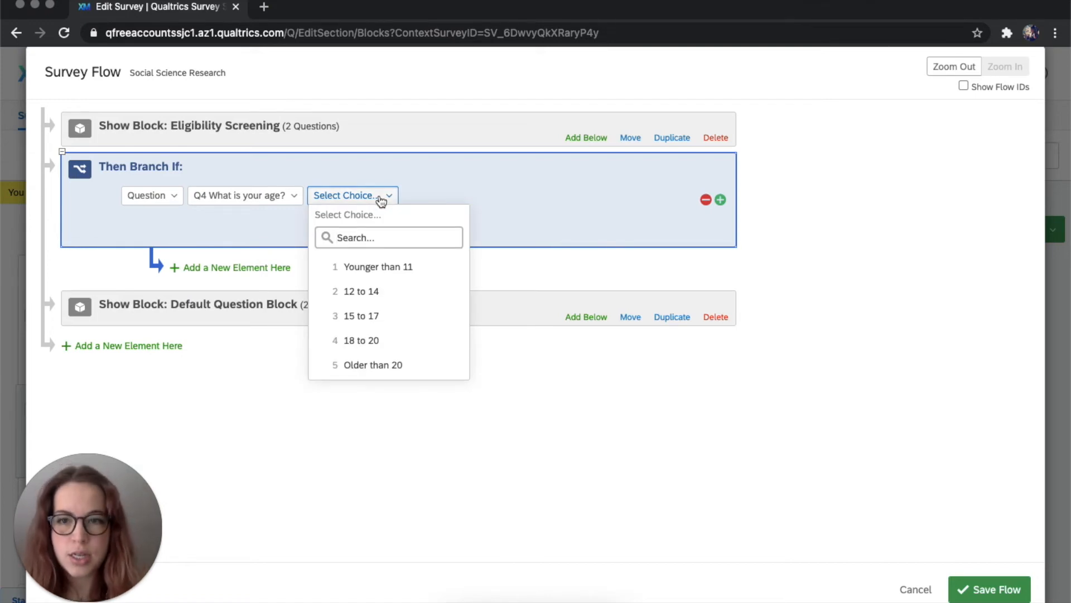
left_click(368, 274)
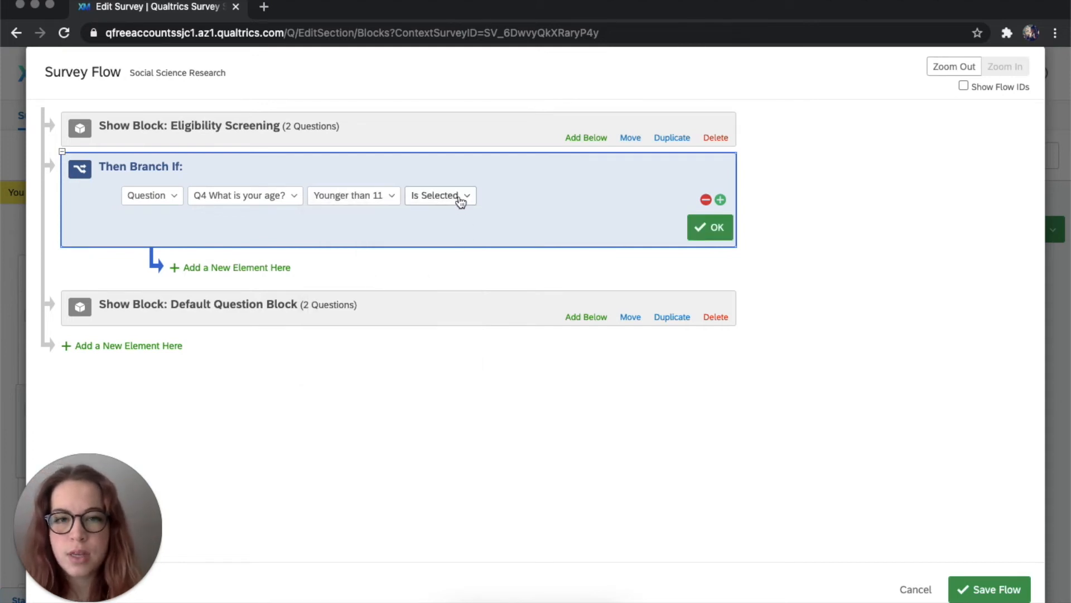
- Add Or conditions to the branch for the age answers "12 to 14" and "15 to 17" Is Selected, and confirm the logic
left_click(720, 200)
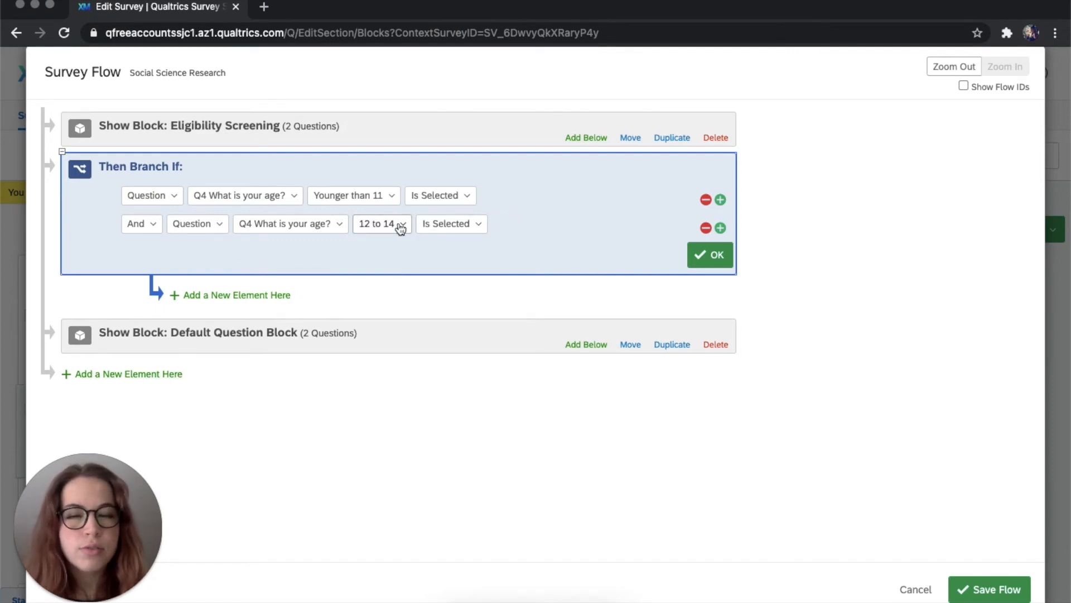
left_click(149, 225)
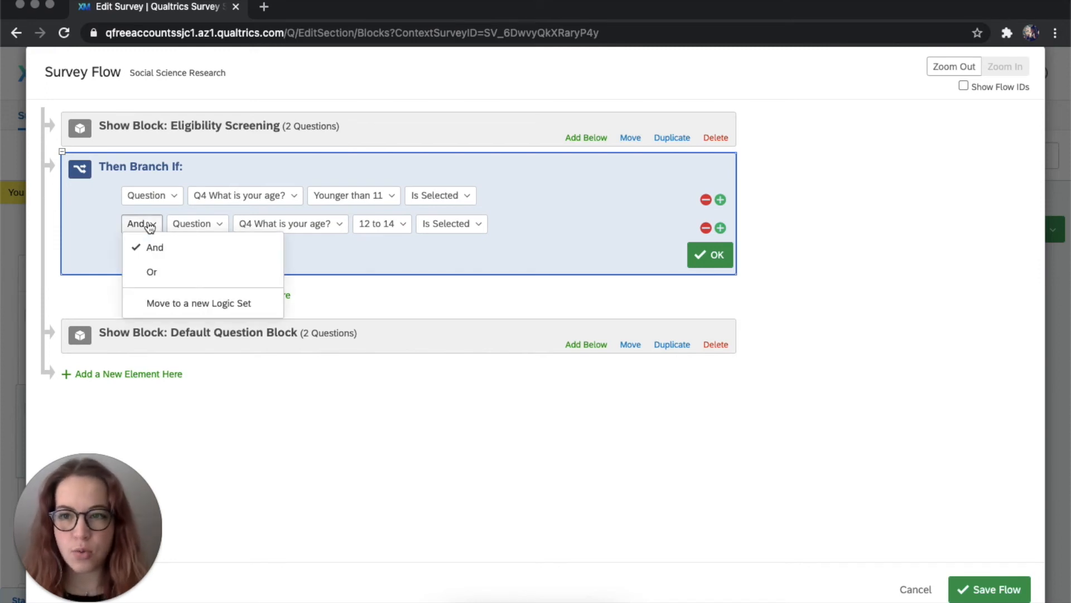
left_click(152, 274)
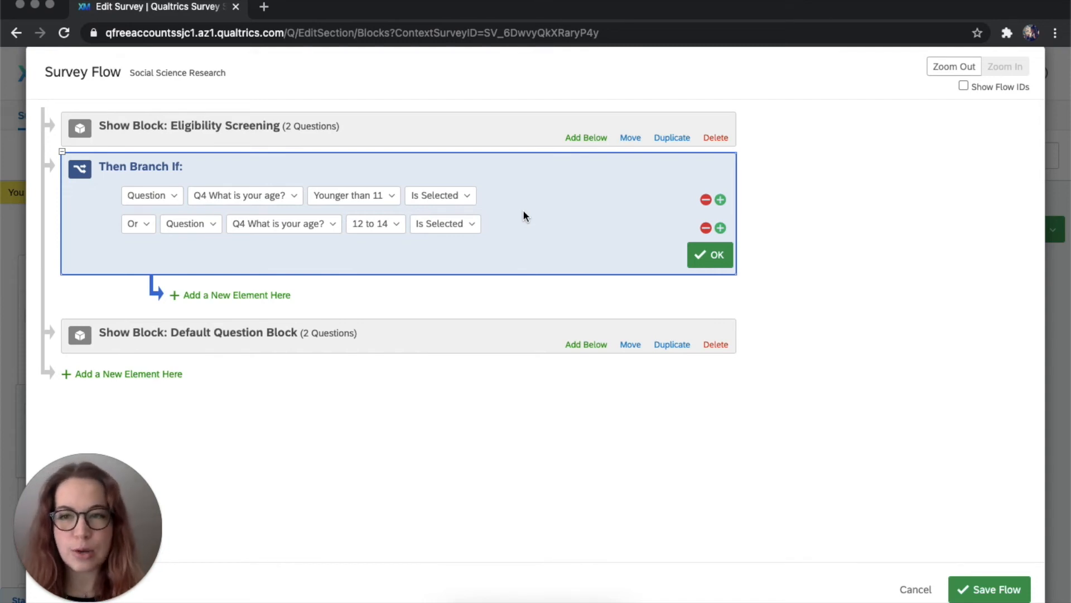
left_click(720, 229)
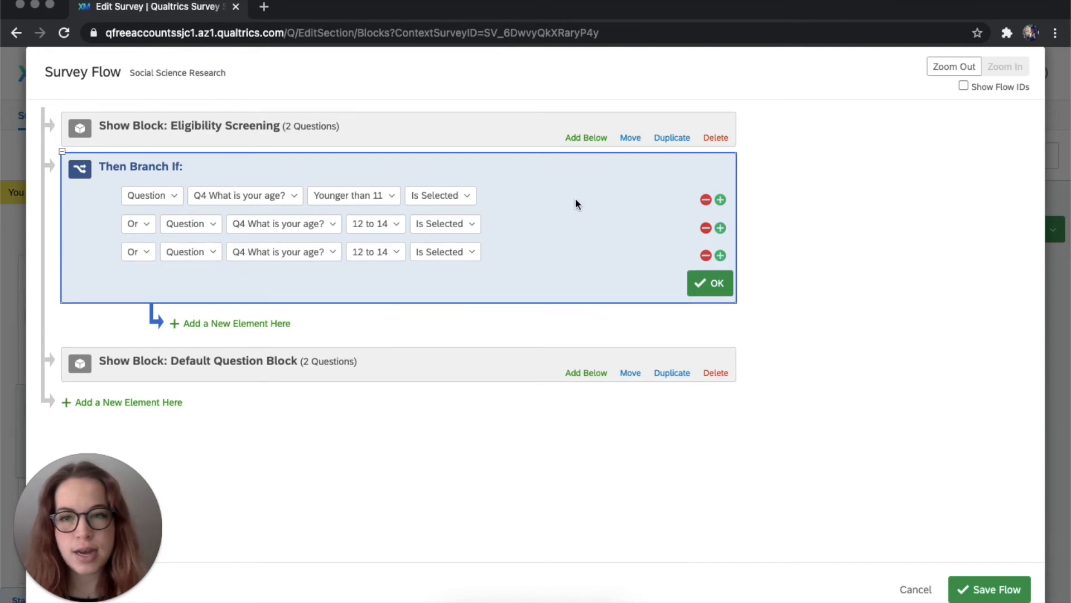
left_click(375, 252)
left_click(390, 372)
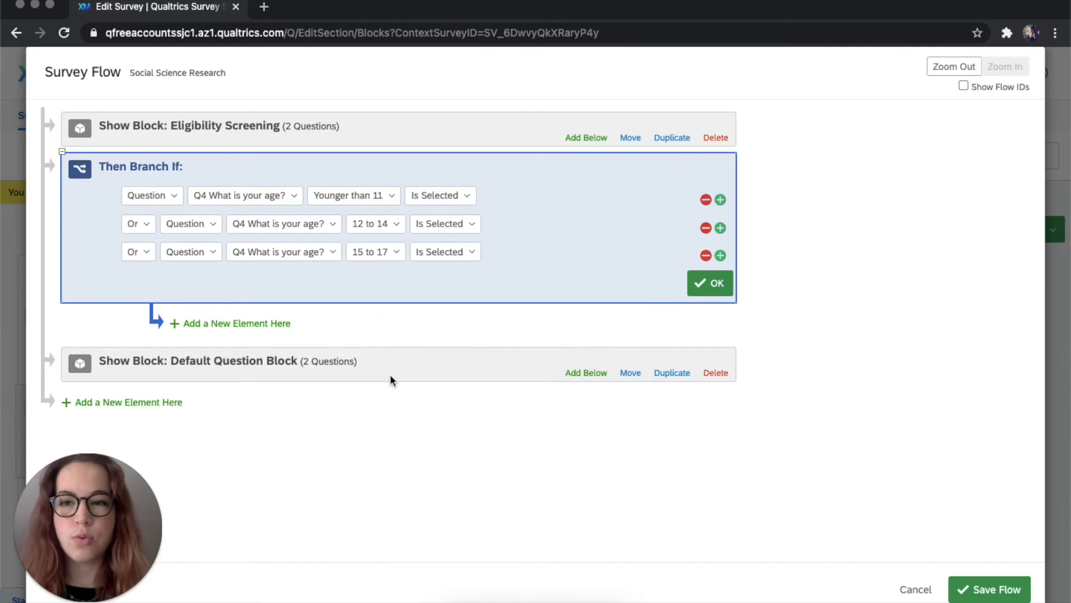
left_click(717, 284)
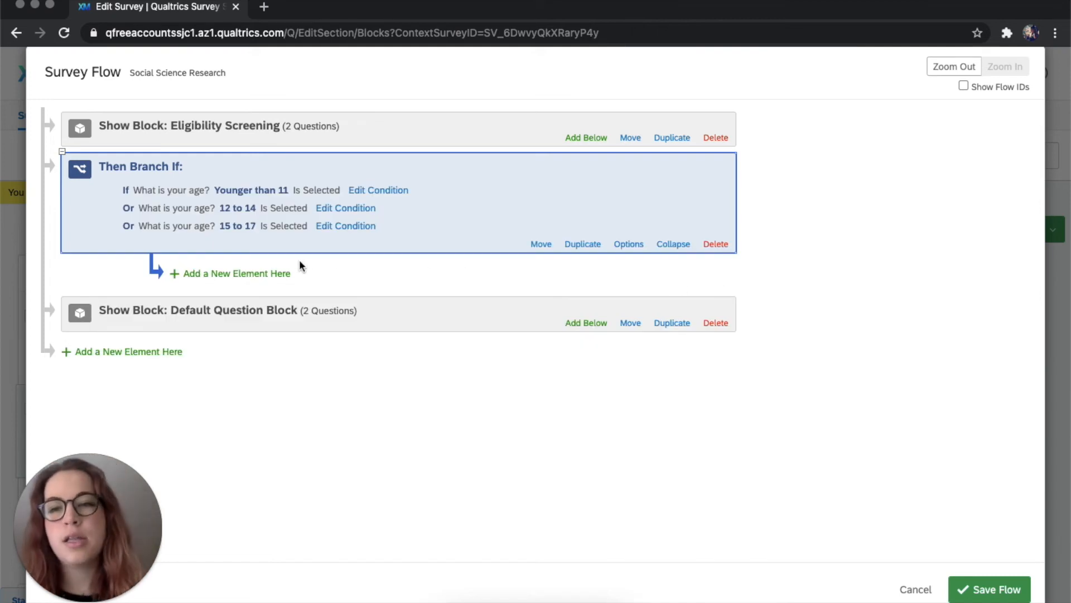
- Add an End of Survey element inside the age branch with Override Survey Options enabled, and save the flow
left_click(267, 274)
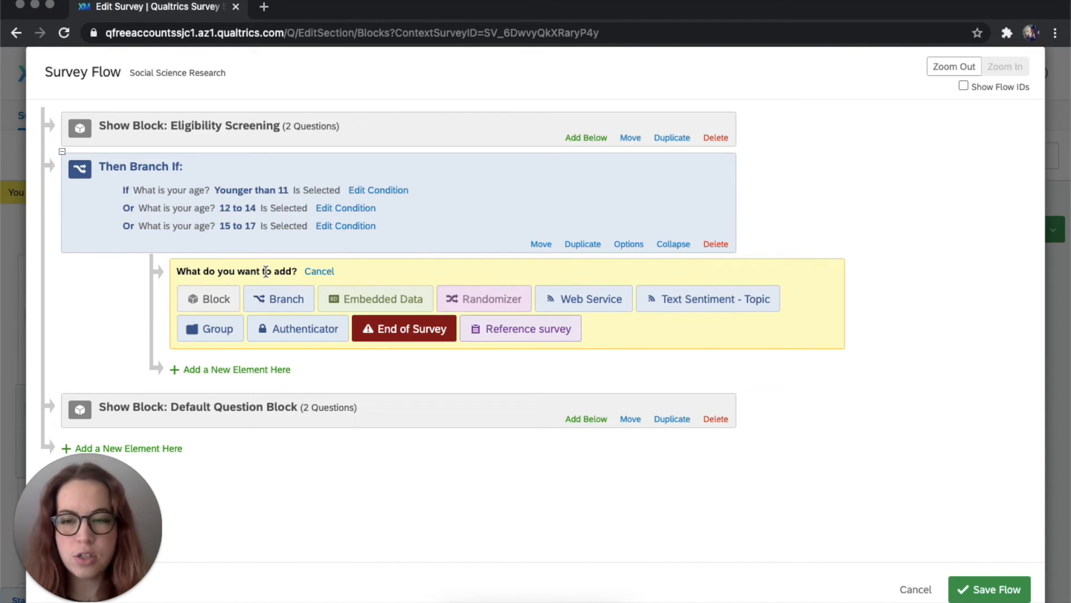
left_click(420, 330)
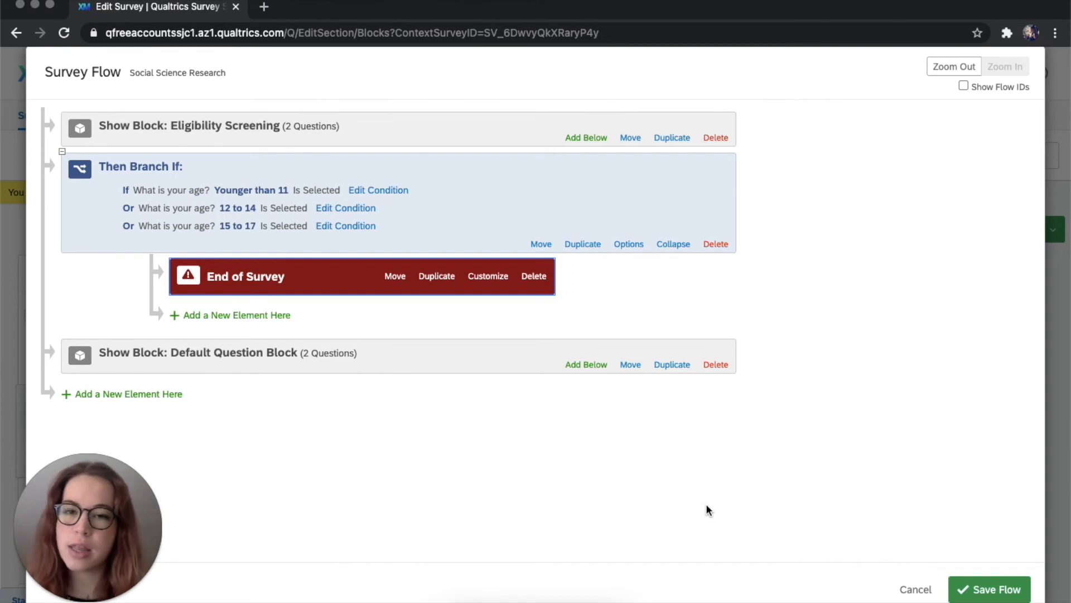
left_click(487, 276)
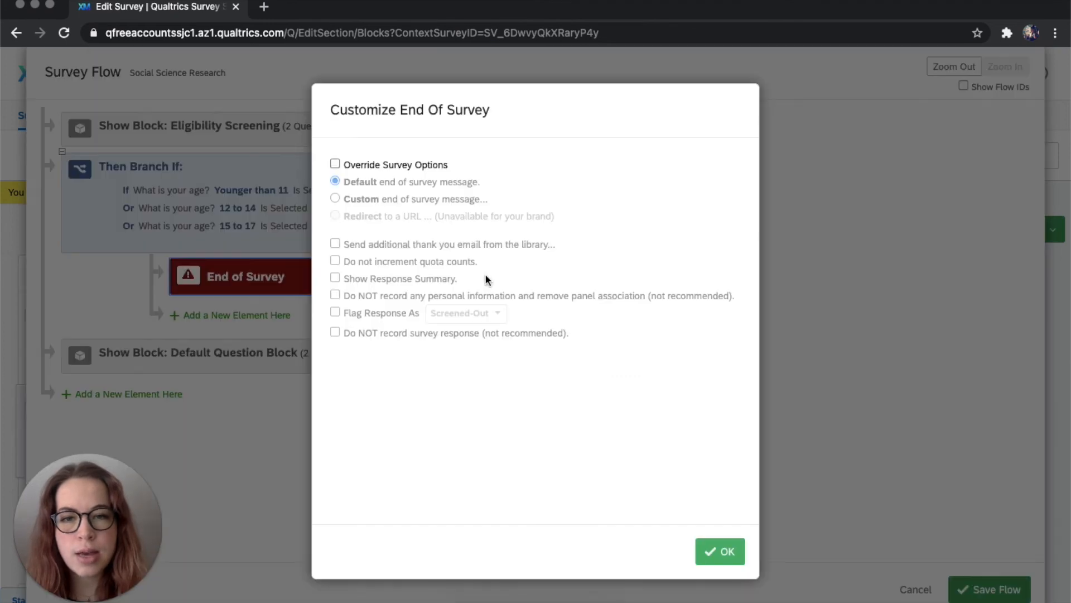
left_click(336, 164)
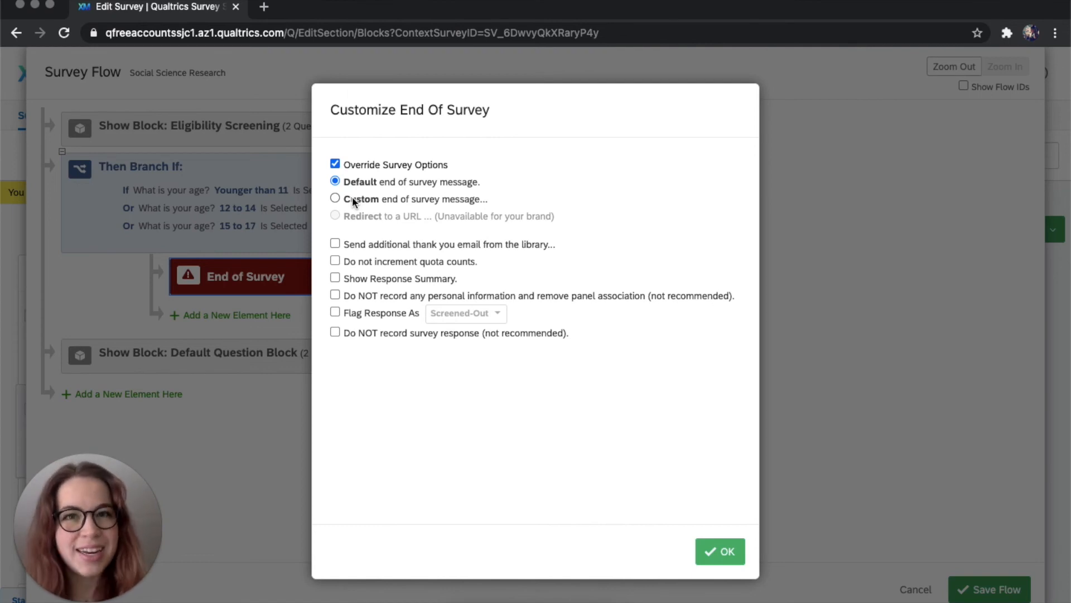
left_click(720, 552)
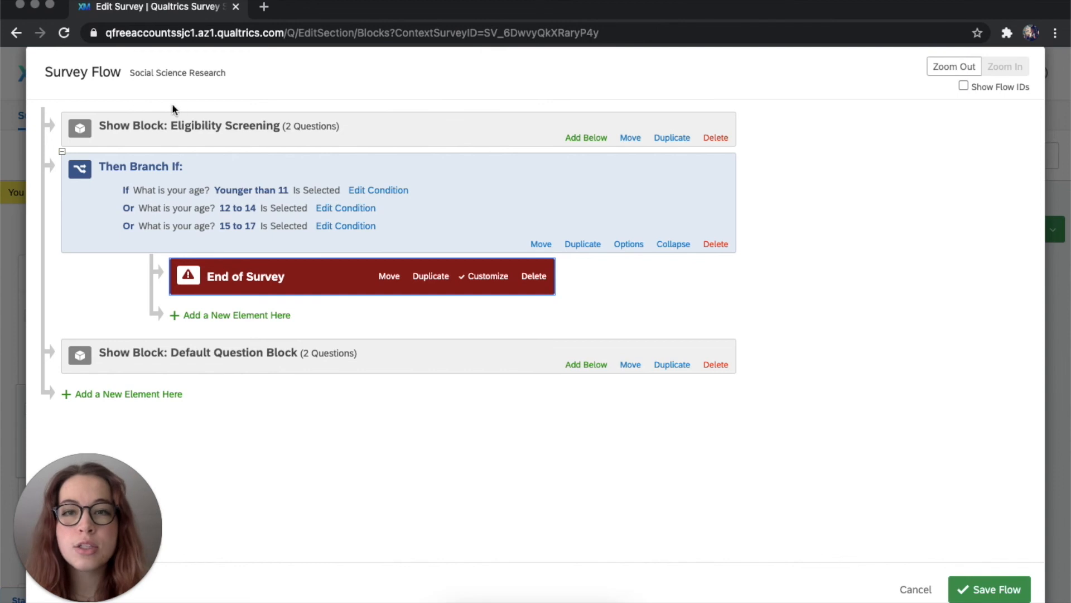
left_click(995, 594)
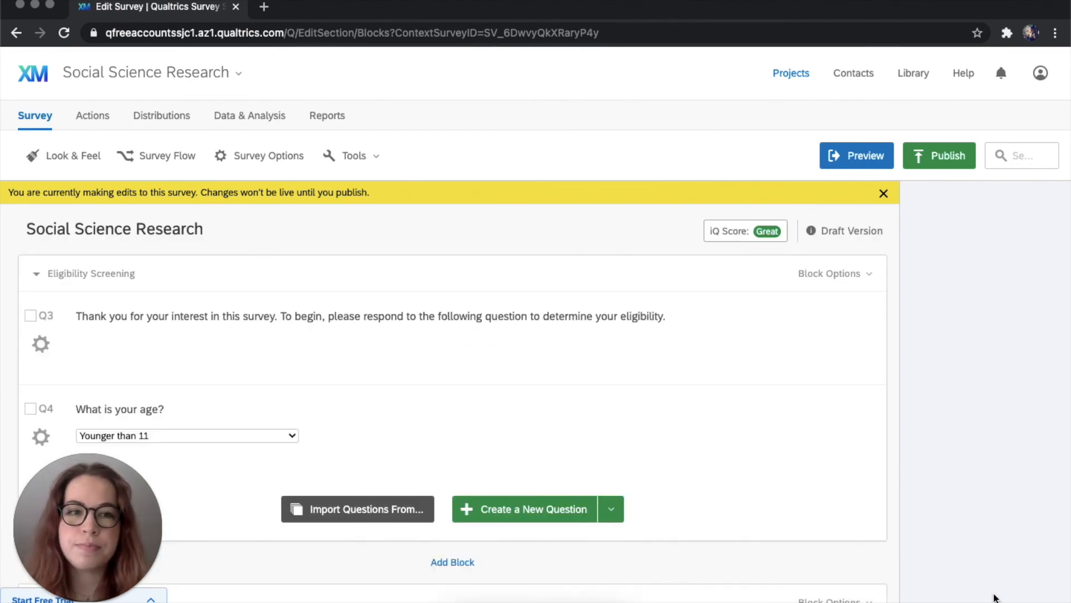
- Preview the survey as an eligible respondent, answering "Older than 20" for age and completing the feelings question
left_click(869, 153)
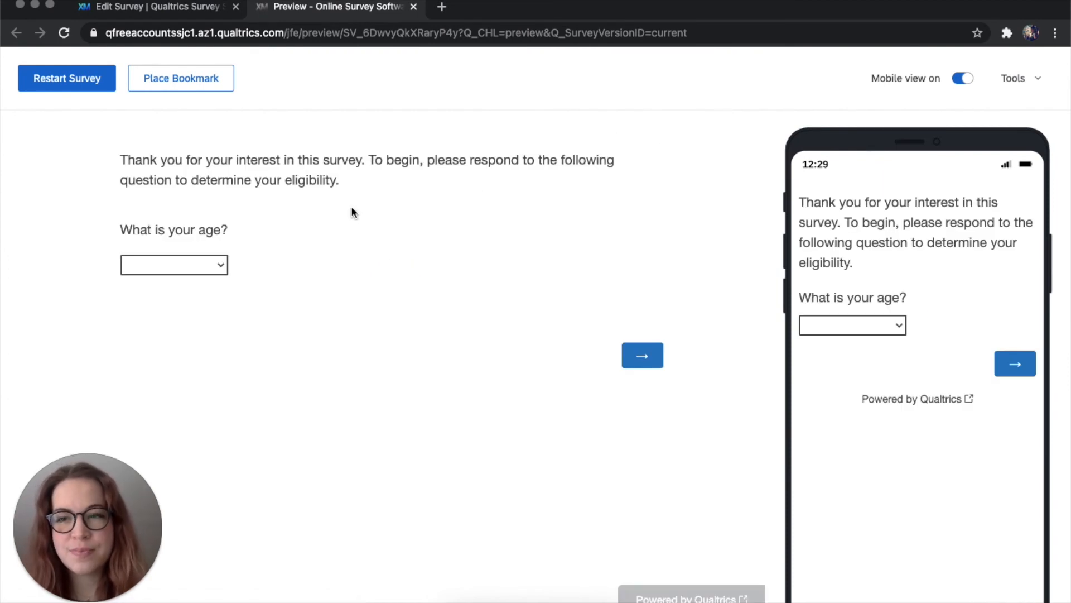
left_click(222, 268)
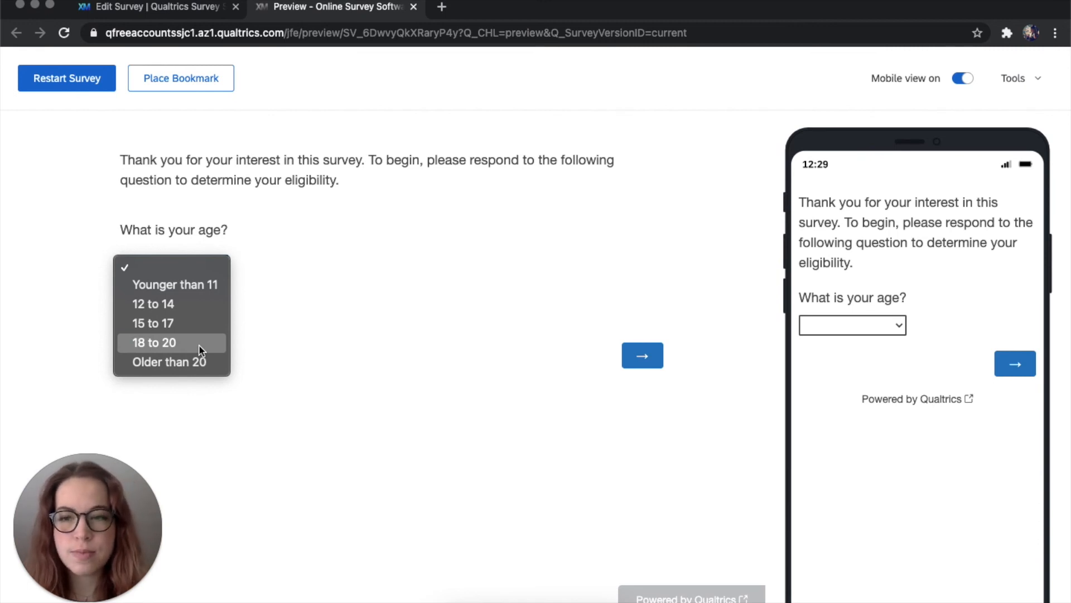
left_click(166, 363)
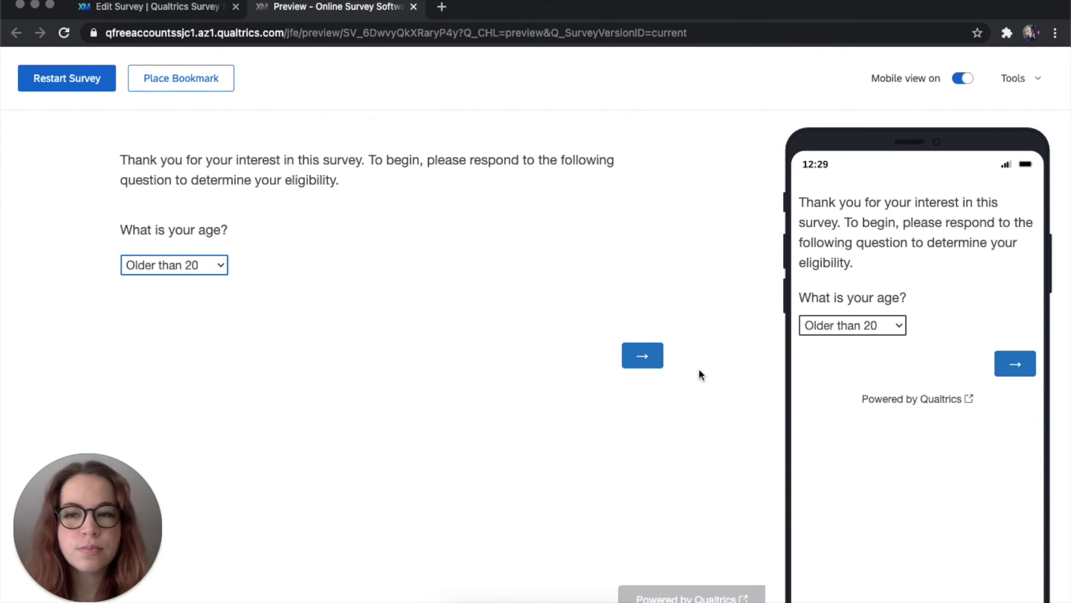
left_click(647, 360)
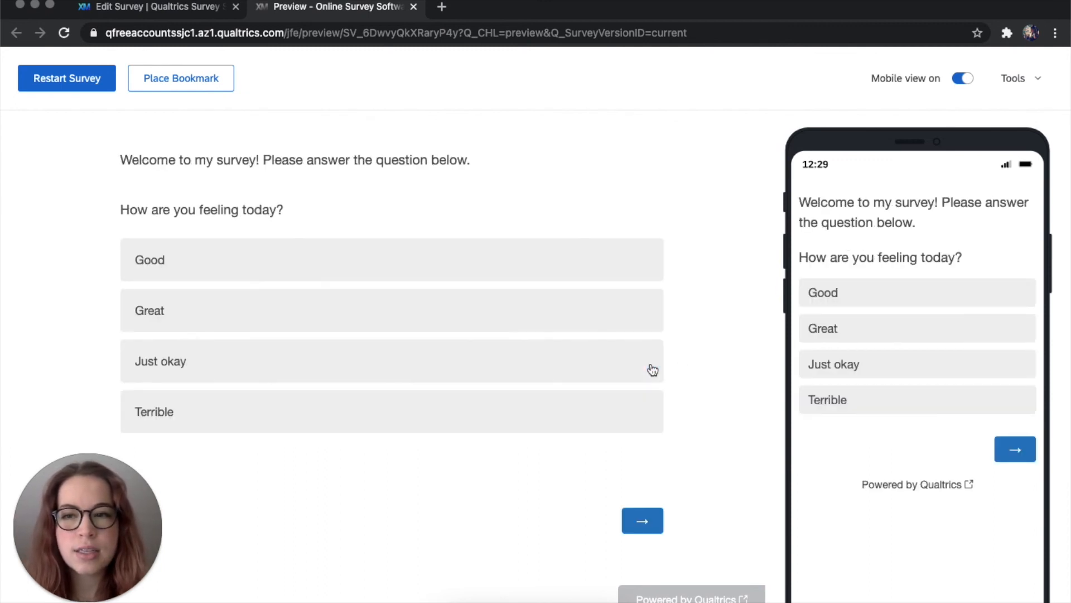
left_click(499, 336)
left_click(648, 525)
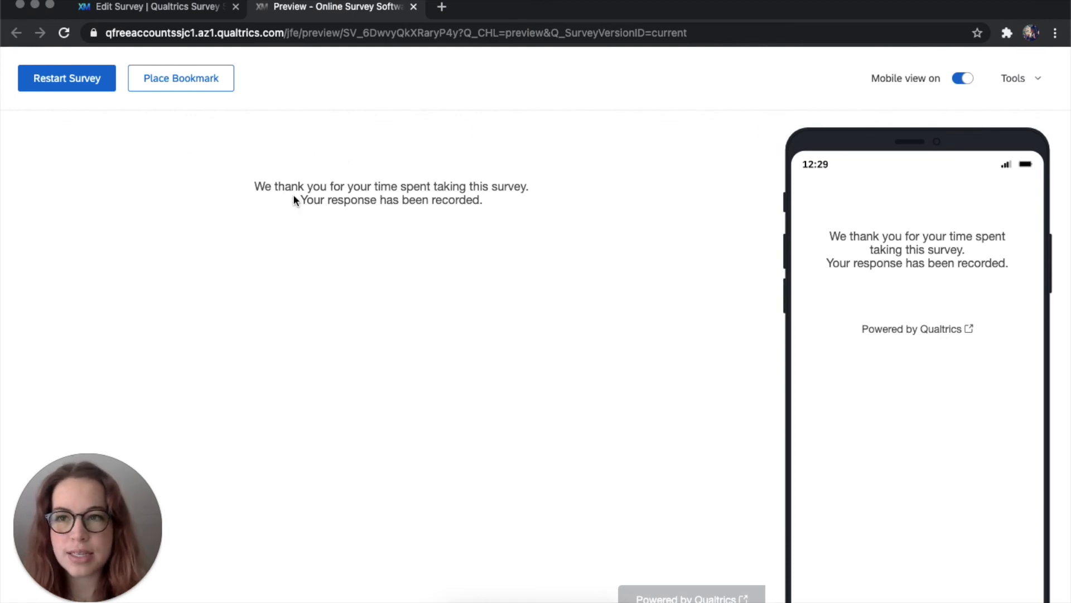
- Restart the preview, submit the age answer "Younger than 11", and close the preview
left_click(67, 79)
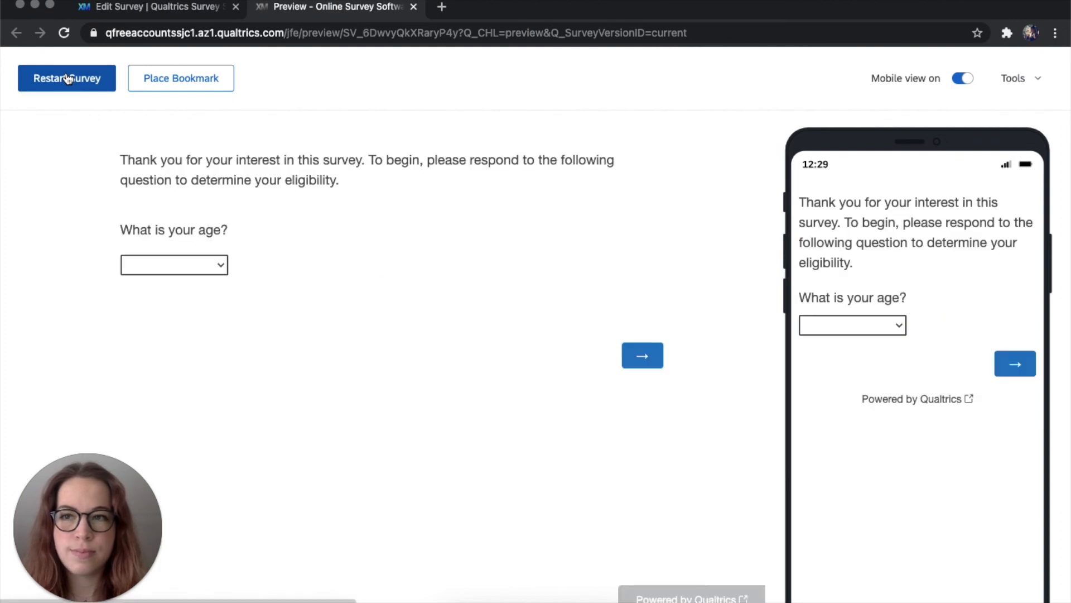
left_click(193, 263)
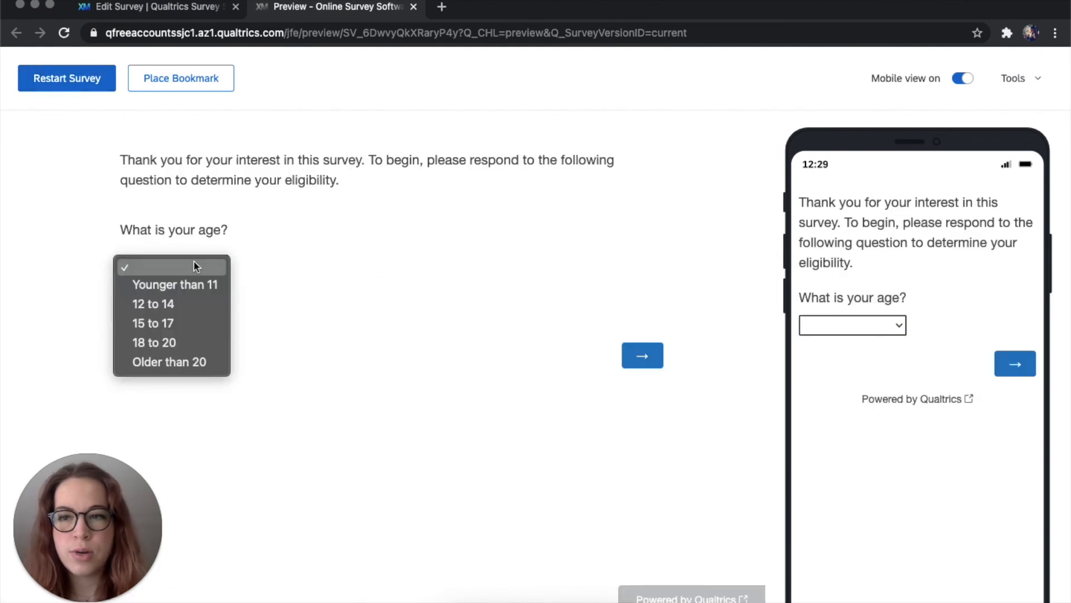
left_click(173, 285)
left_click(642, 355)
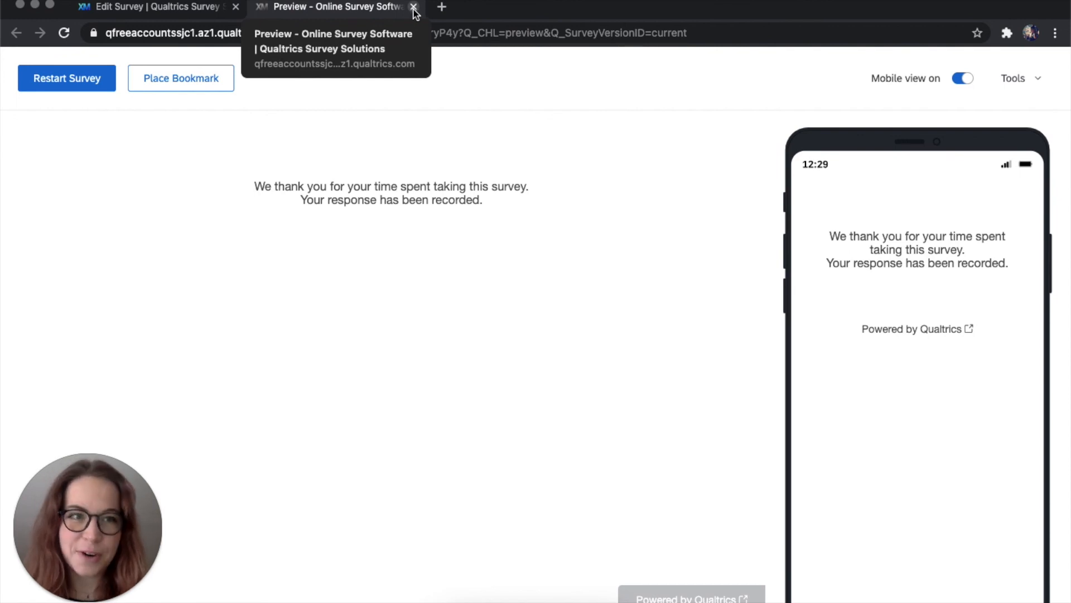
left_click(413, 7)
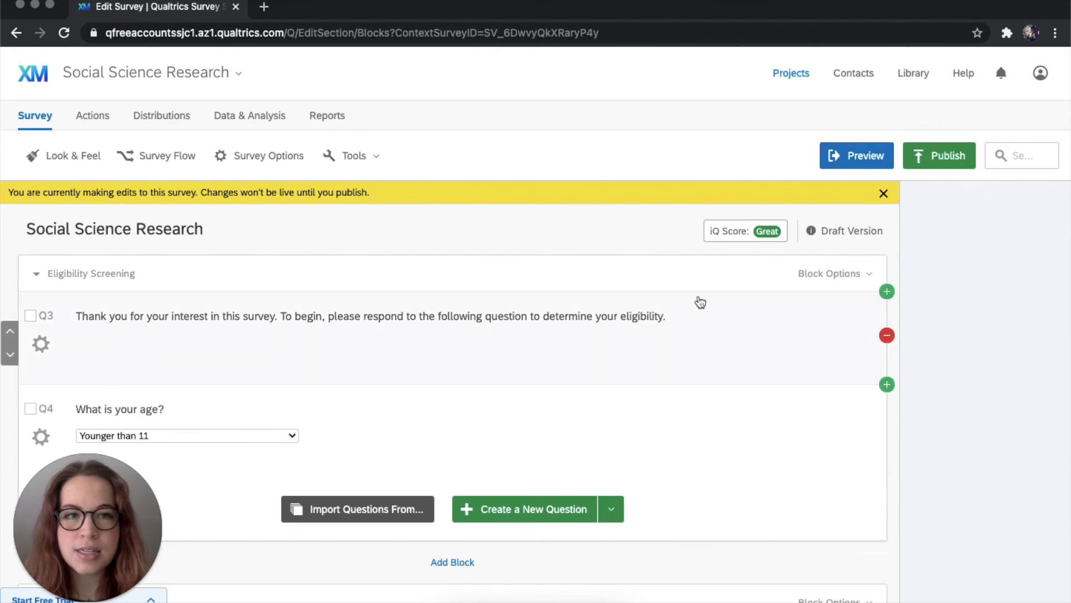
- Publish the Social Science Research survey
left_click(948, 162)
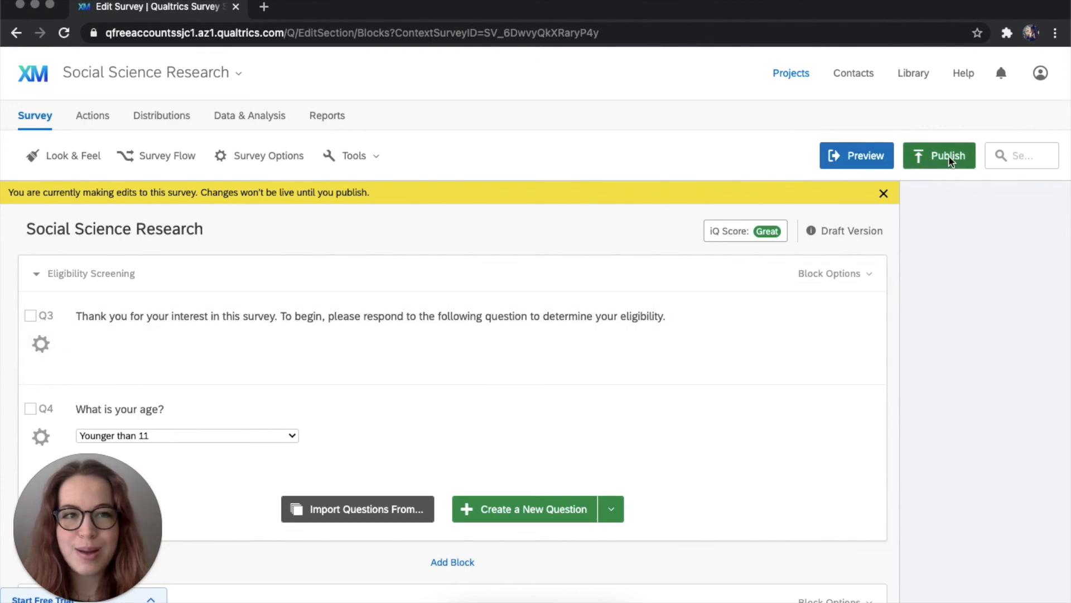